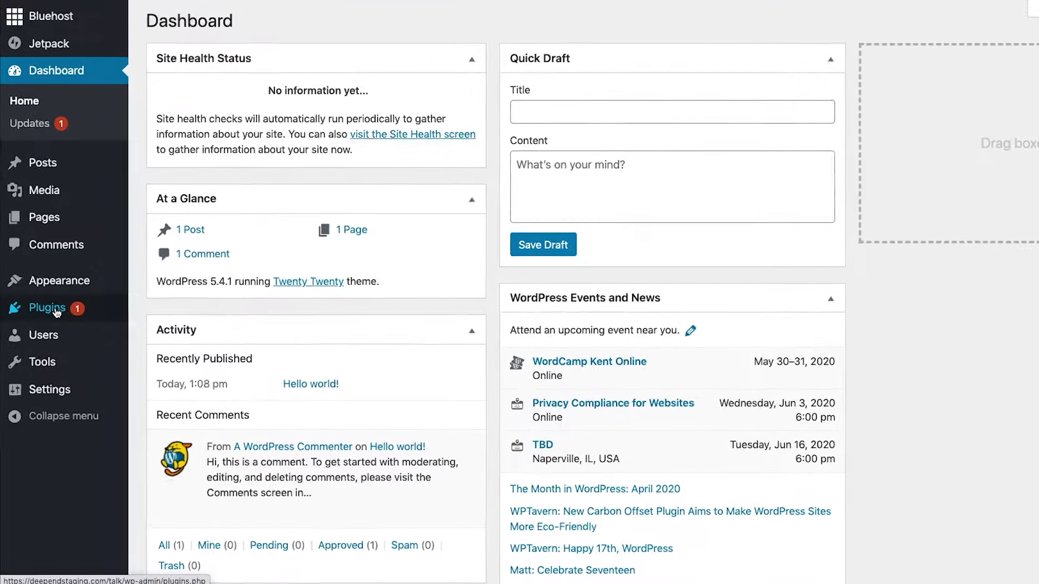
Search the plugin directory for 'rank math' and install WordPress SEO Plugin – Rank Math.
mouse_move(39, 306)
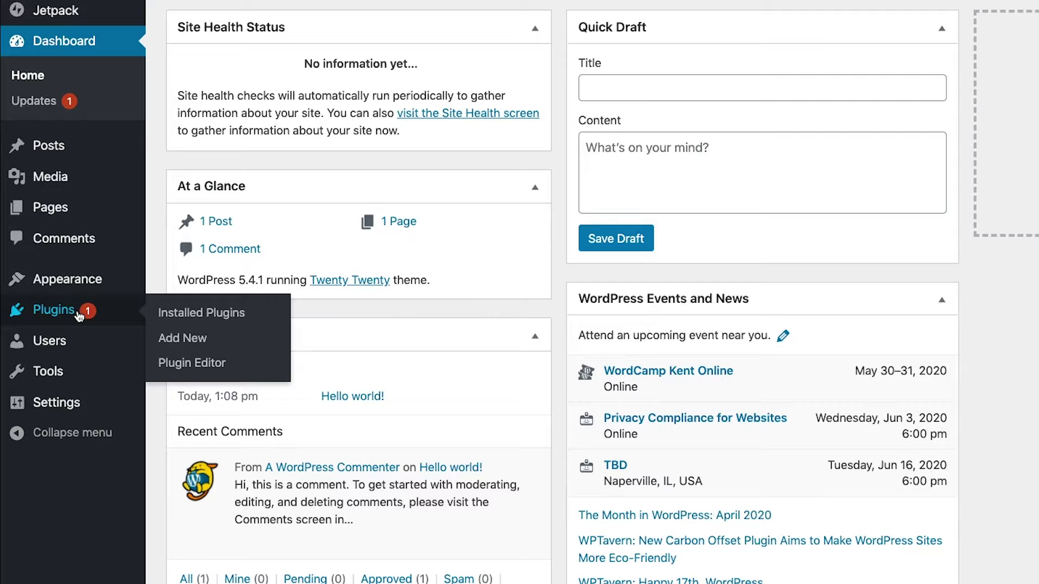
click(191, 340)
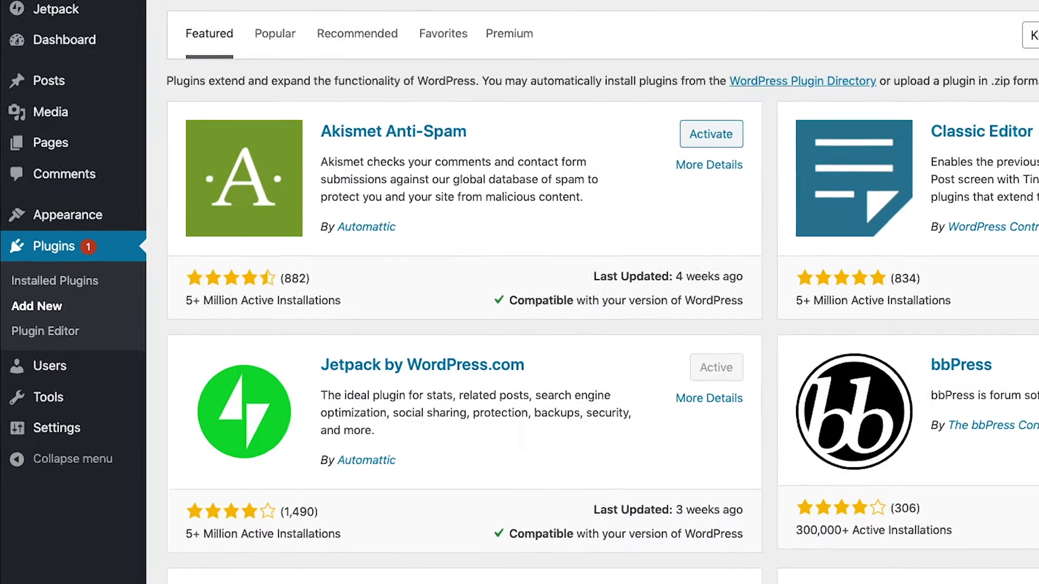
click(915, 101)
text(rank)
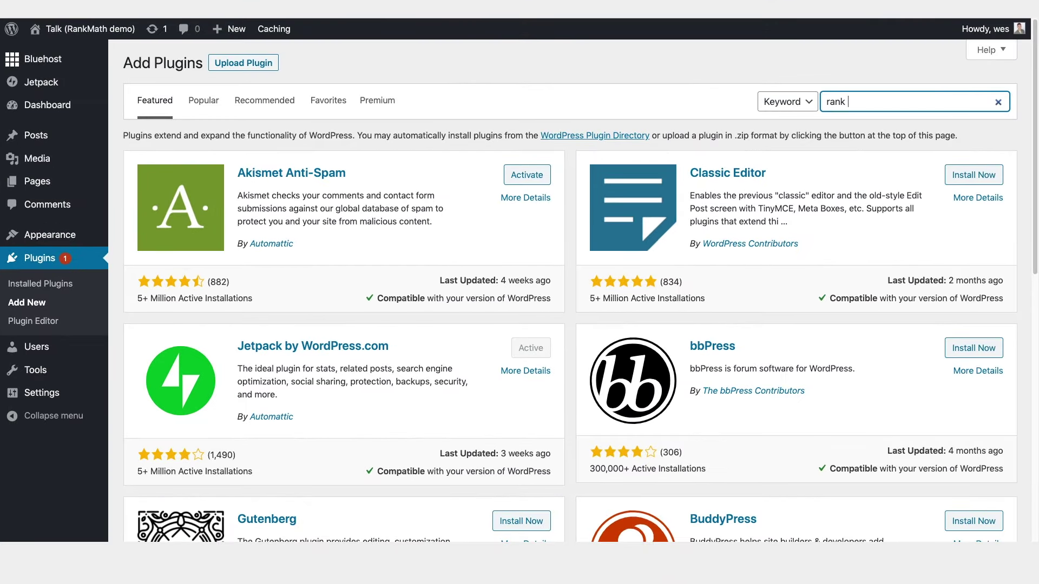
text( math)
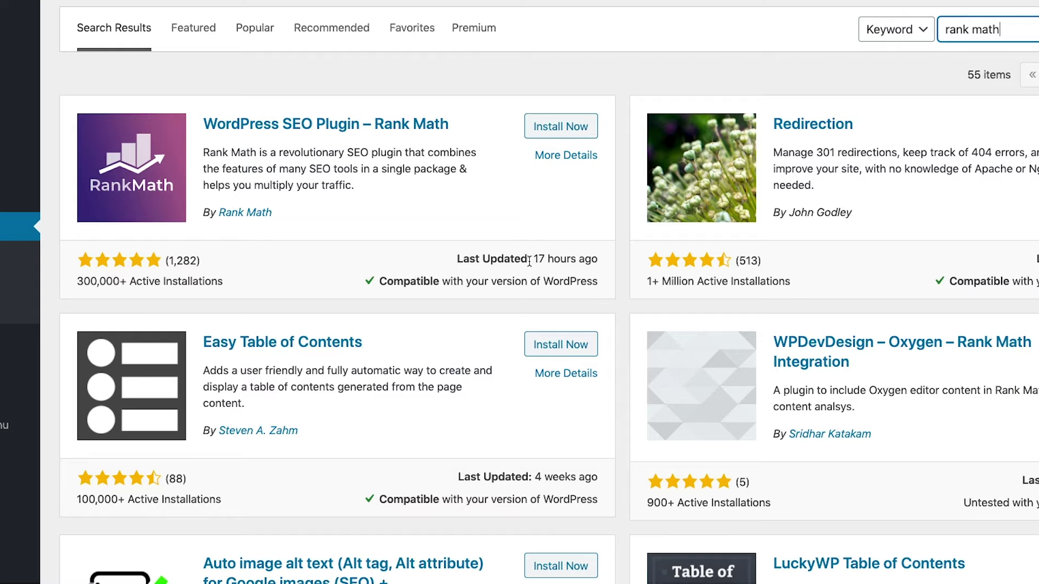
click(556, 131)
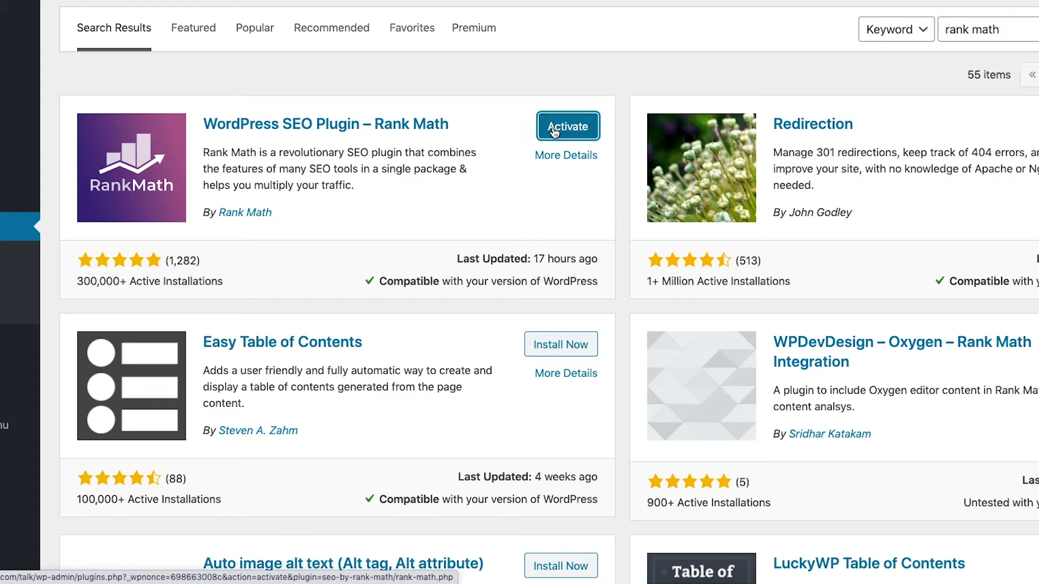
Activate Rank Math and connect a free Rank Math account through Google sign-in.
click(568, 128)
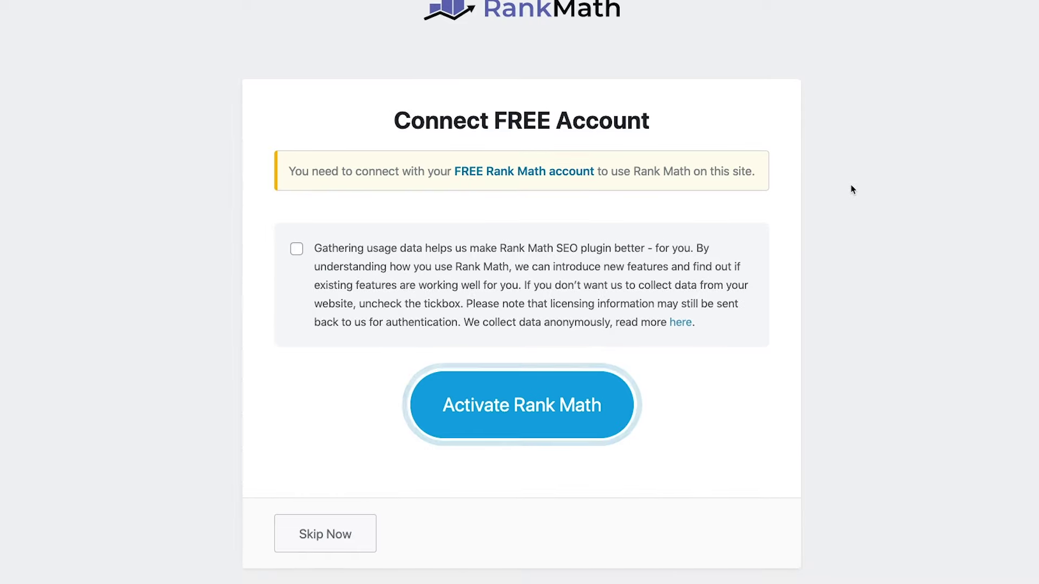
scroll(427, 477, down, 2)
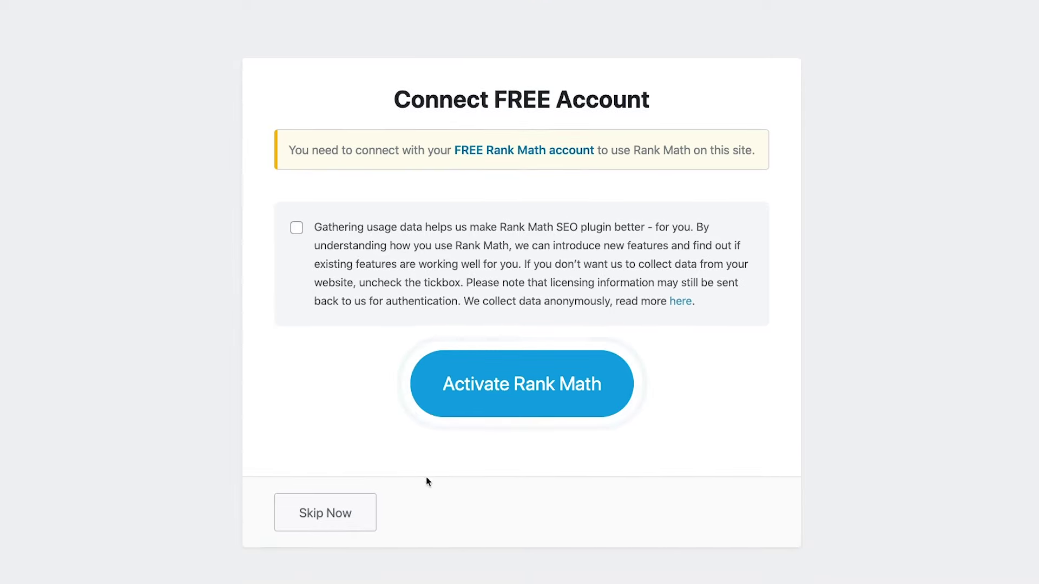
click(530, 389)
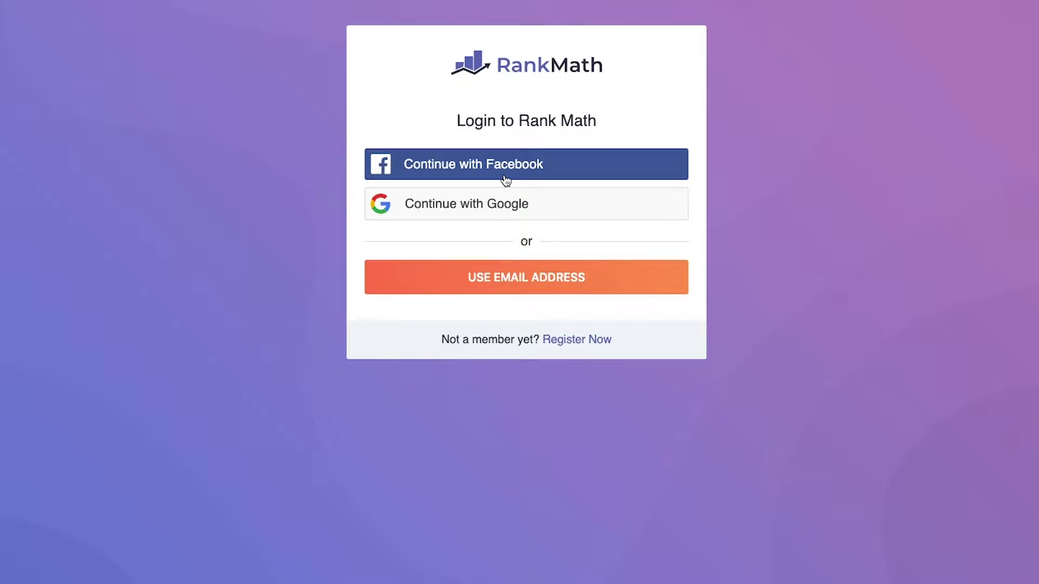
click(503, 206)
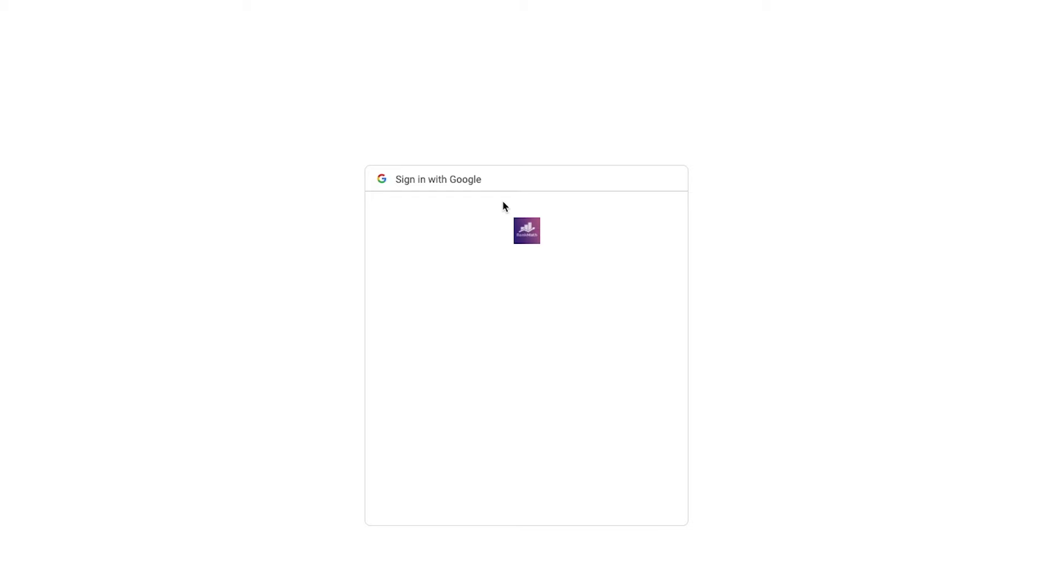
click(488, 328)
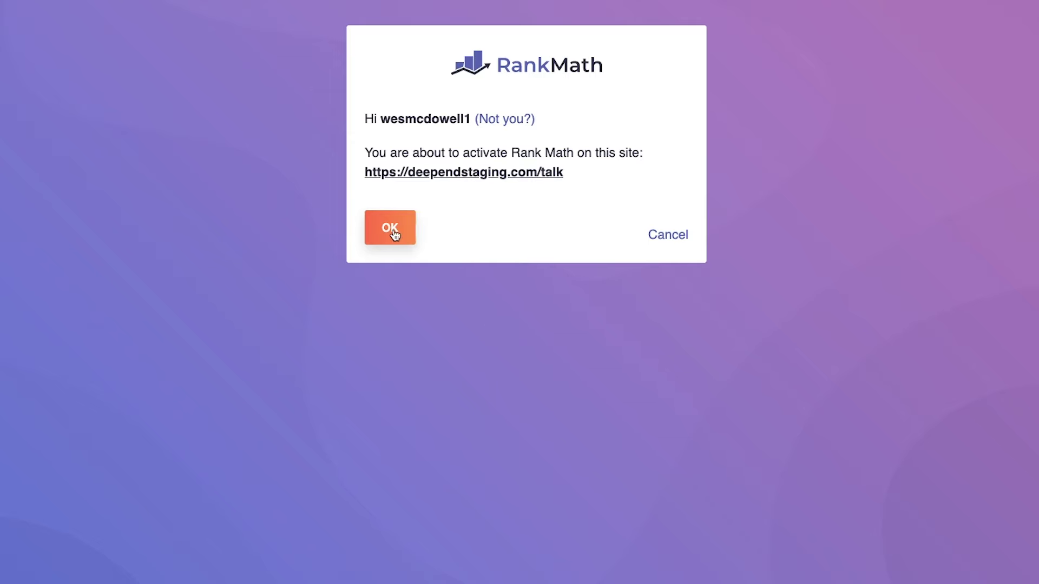
click(391, 228)
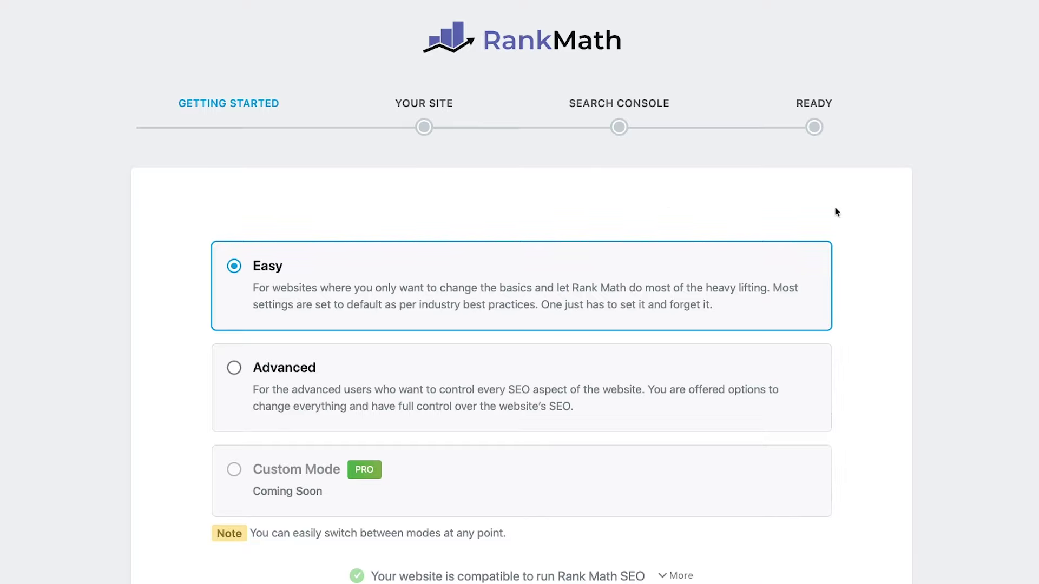
Keep Easy mode selected and start the Rank Math setup wizard.
scroll(952, 216, down, 2)
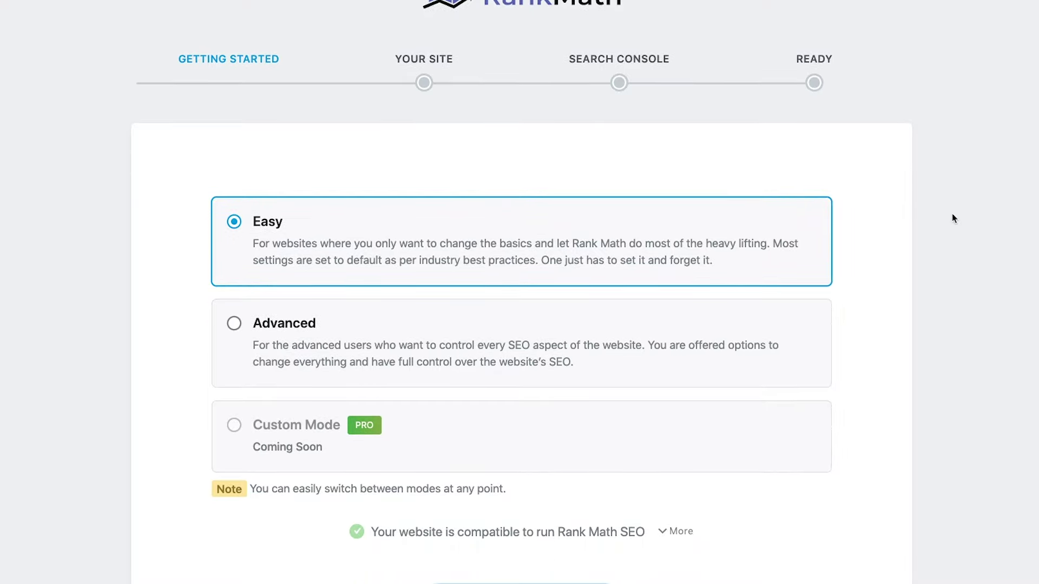
scroll(953, 218, down, 2)
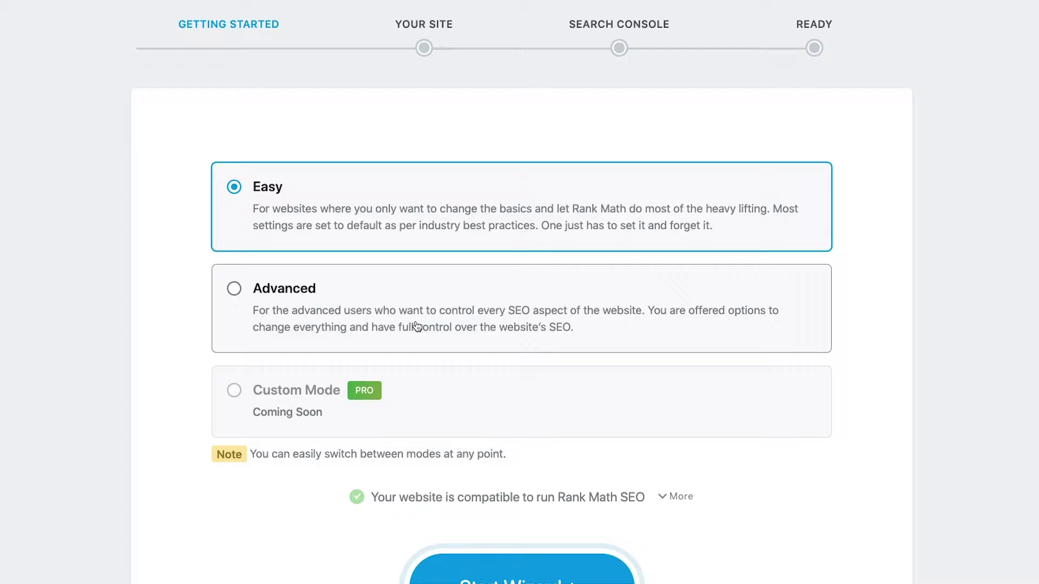
scroll(420, 225, down, 3)
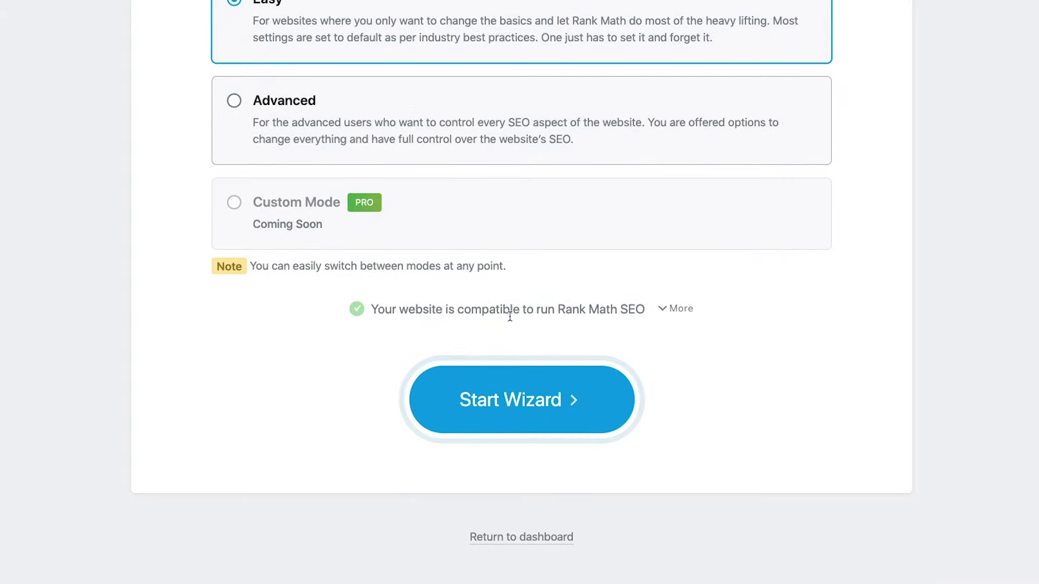
click(537, 400)
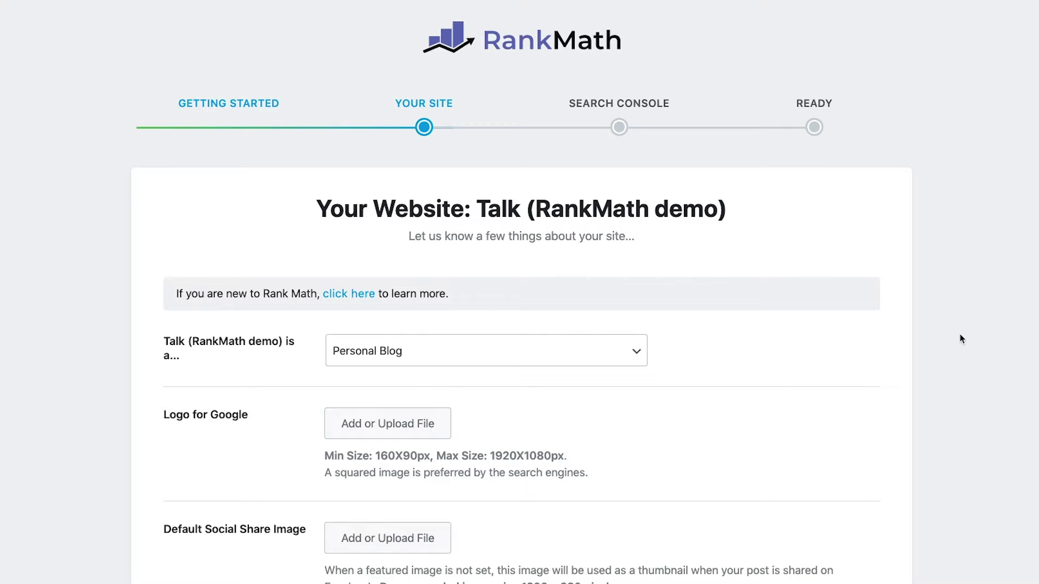
Choose Small Business Site as the site type, keeping Organization as business type.
scroll(962, 339, down, 3)
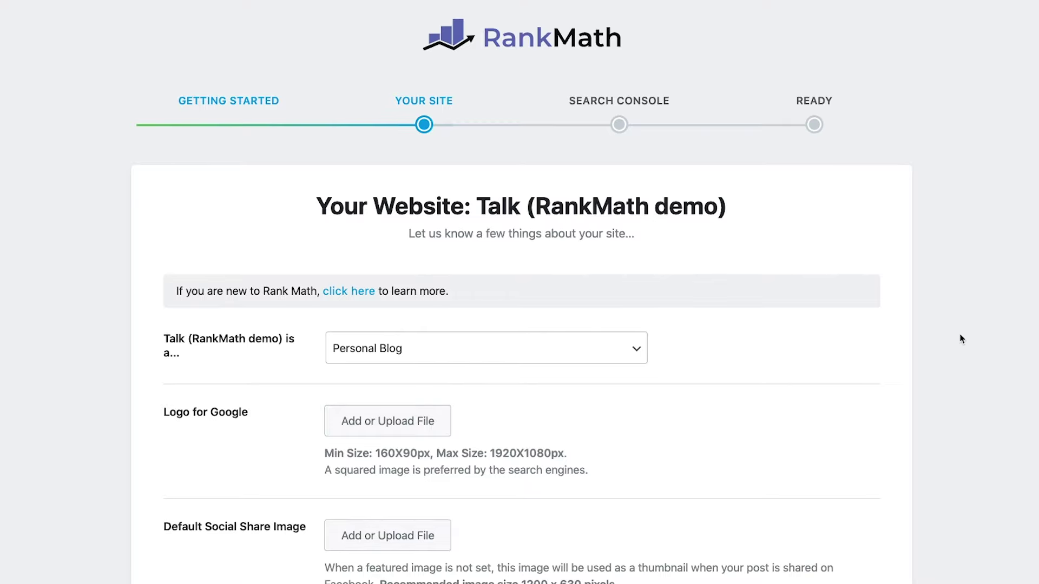
scroll(962, 338, down, 3)
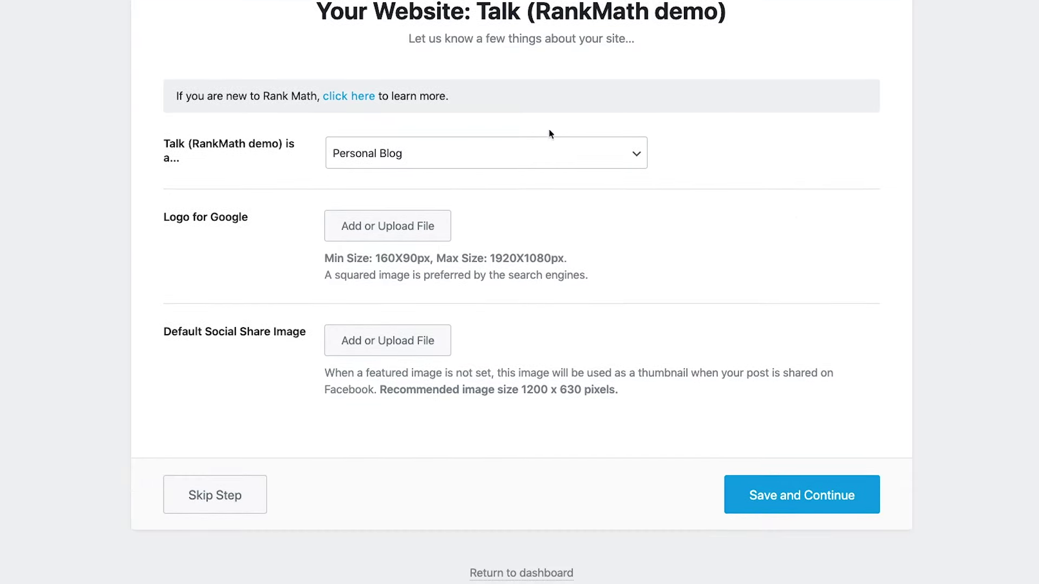
click(537, 155)
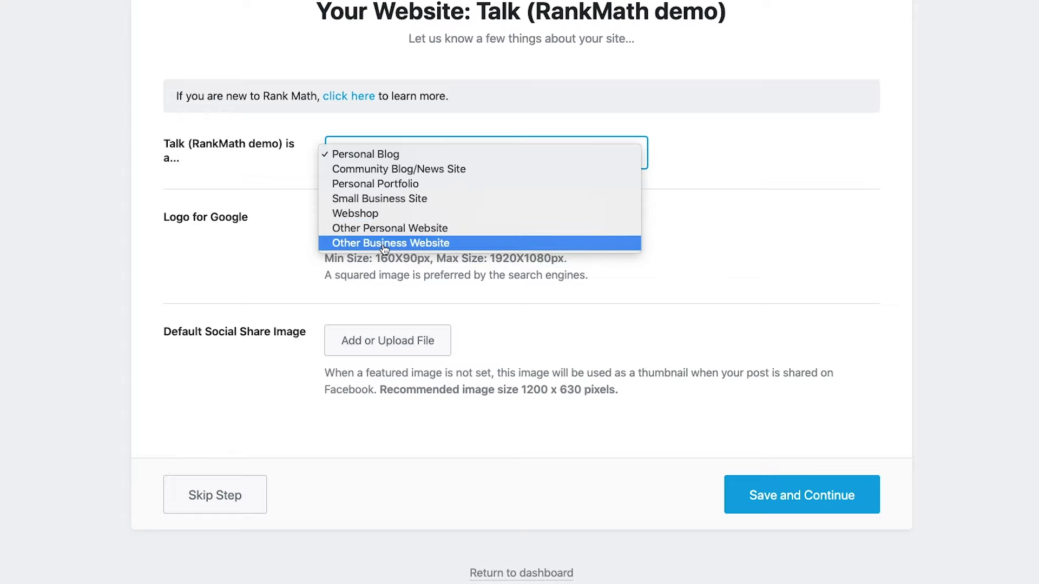
click(378, 201)
click(448, 227)
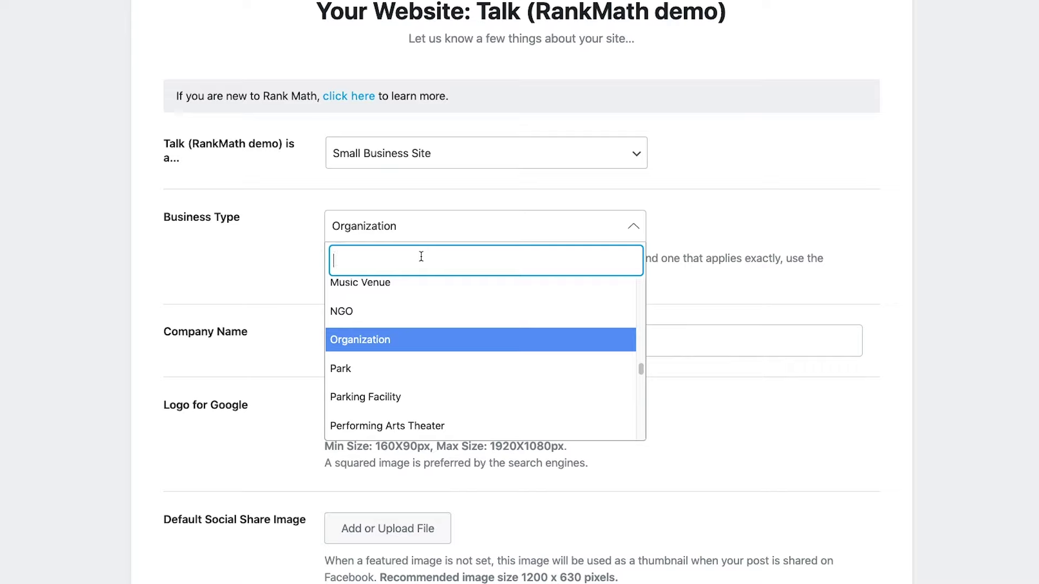
text(market)
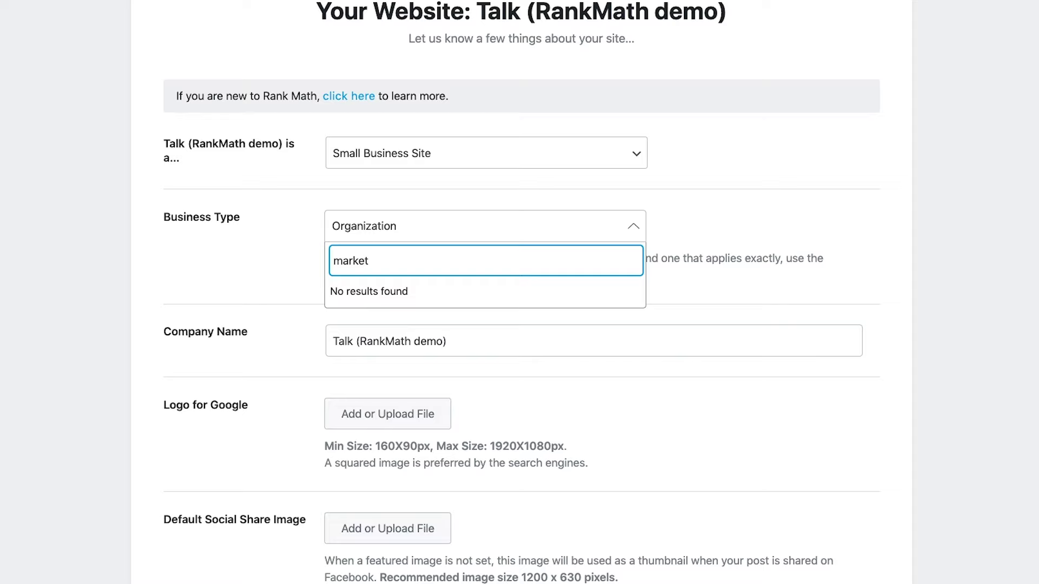
text(ing)
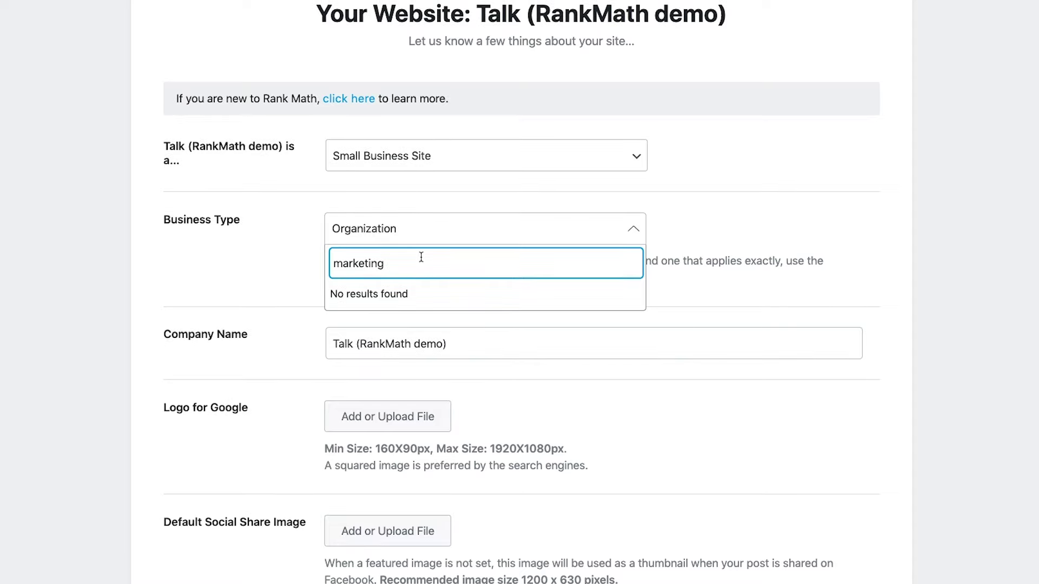
click(622, 230)
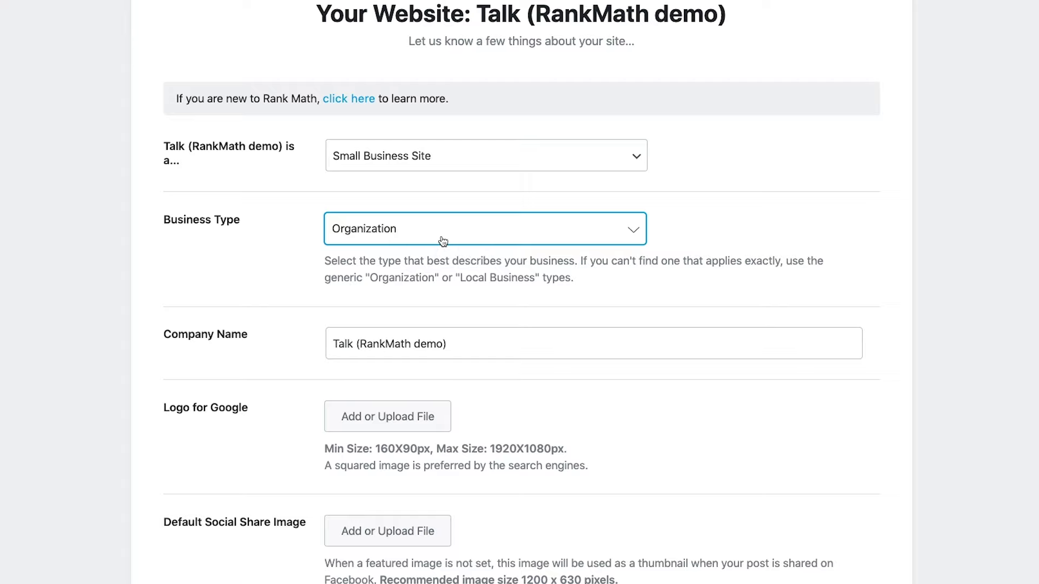
Change the company name to 'Talk Marketing'.
scroll(444, 238, down, 3)
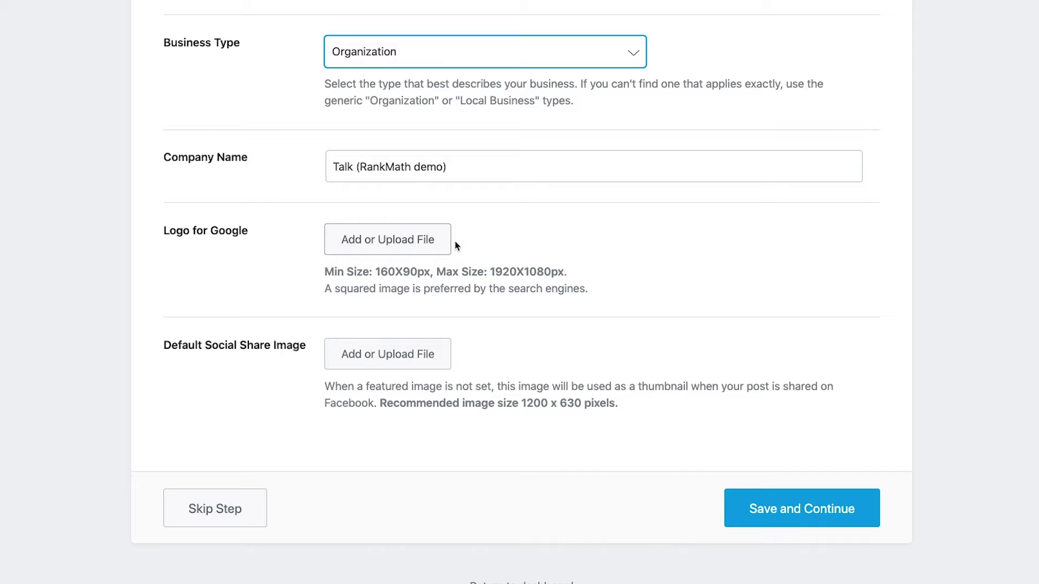
scroll(452, 242, up, 1)
drag(355, 190, 526, 192)
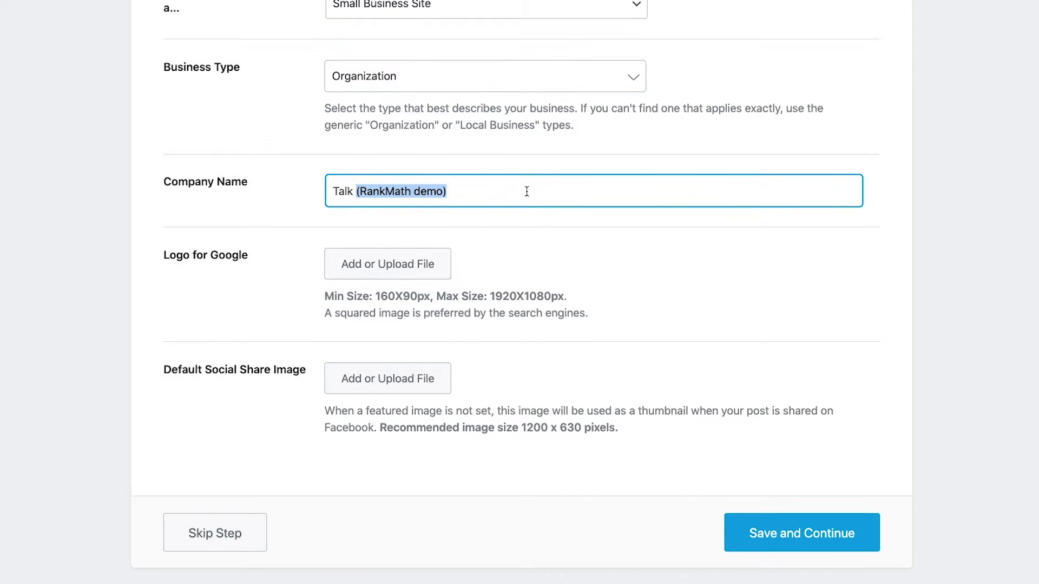
text(Marketing)
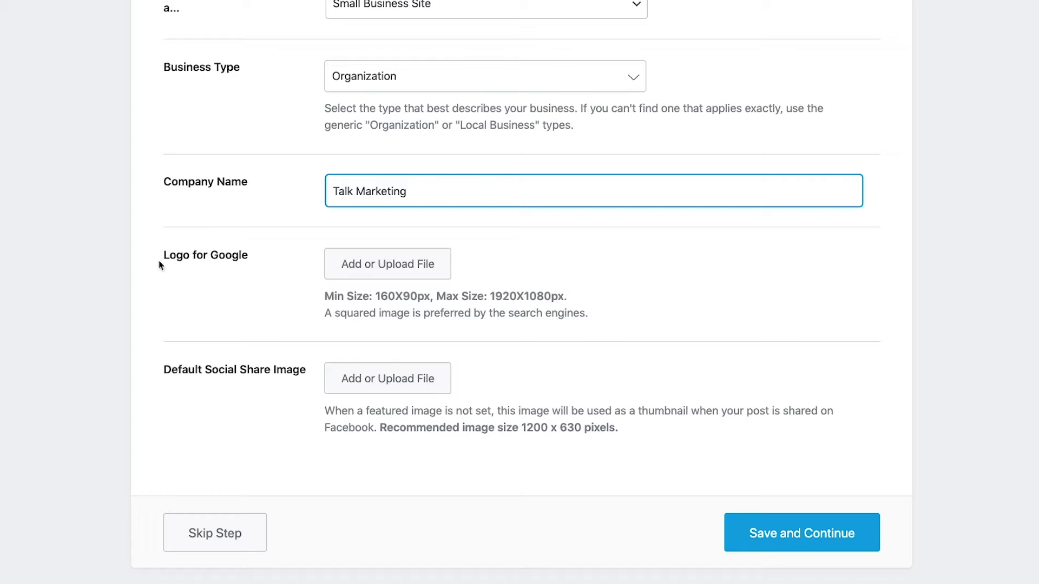
Upload talk-logo.jpg and set it as the logo for Google.
click(373, 267)
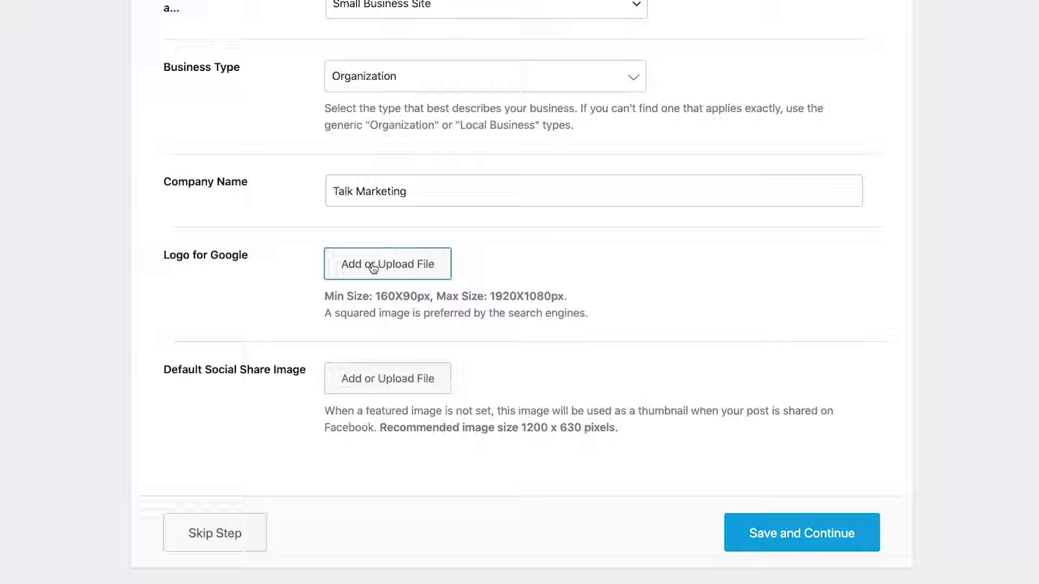
drag(987, 175, 599, 210)
click(974, 502)
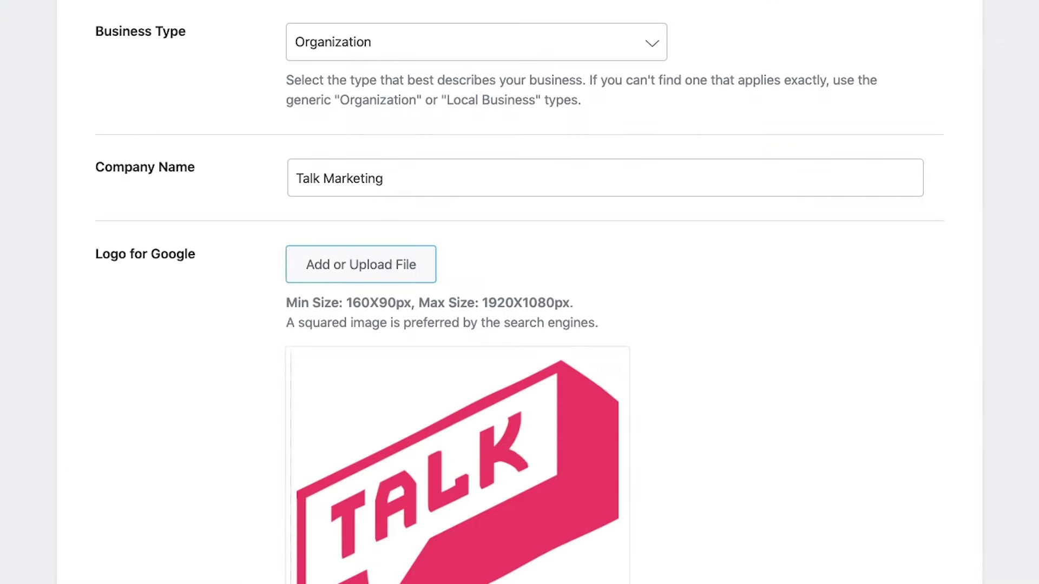
Upload the photo as the Default Social Share Image, then Save and Continue.
scroll(914, 412, down, 2)
scroll(914, 413, down, 1)
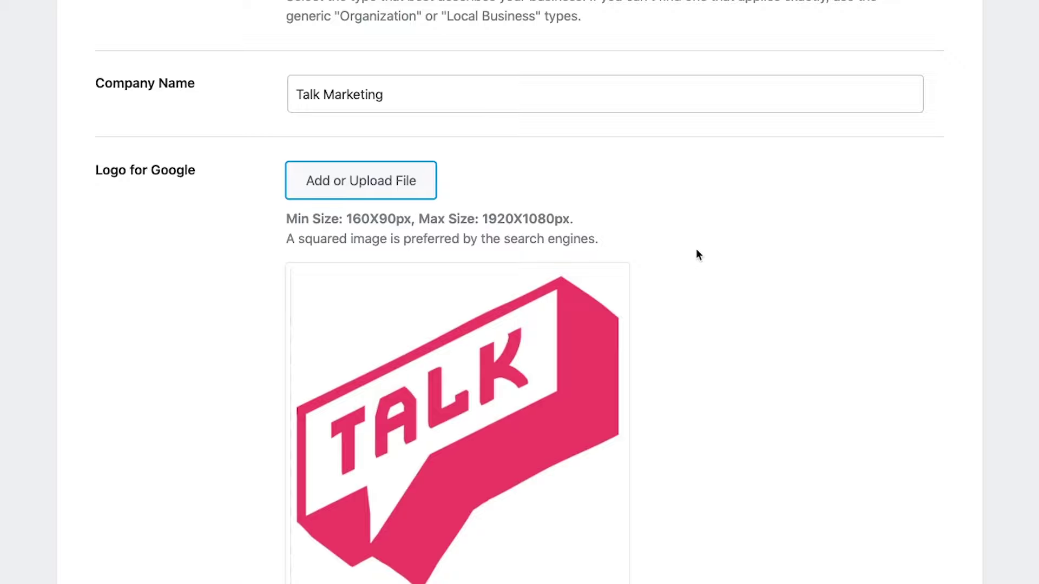
scroll(886, 330, down, 5)
scroll(886, 334, down, 1)
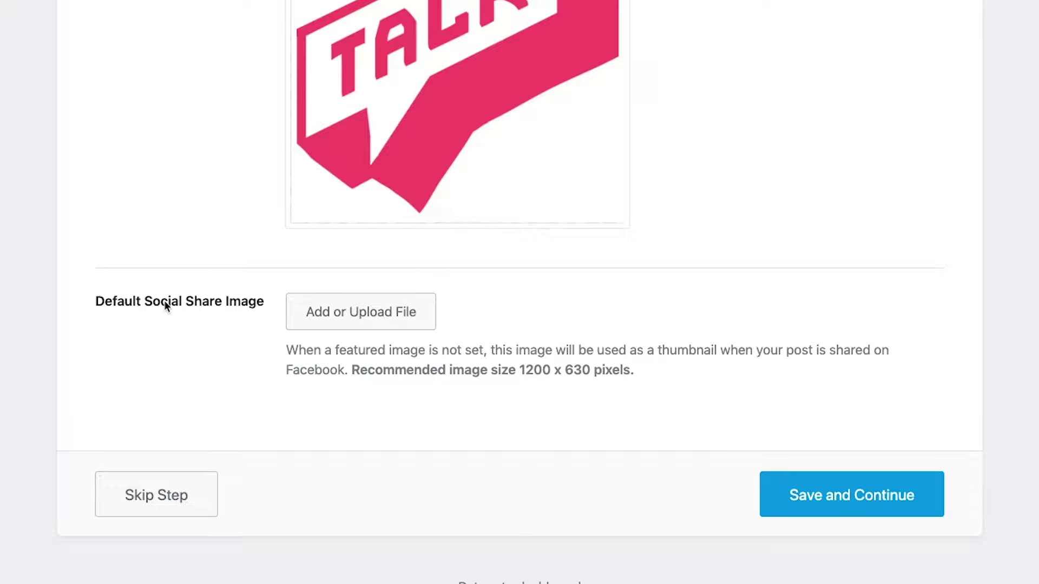
click(340, 314)
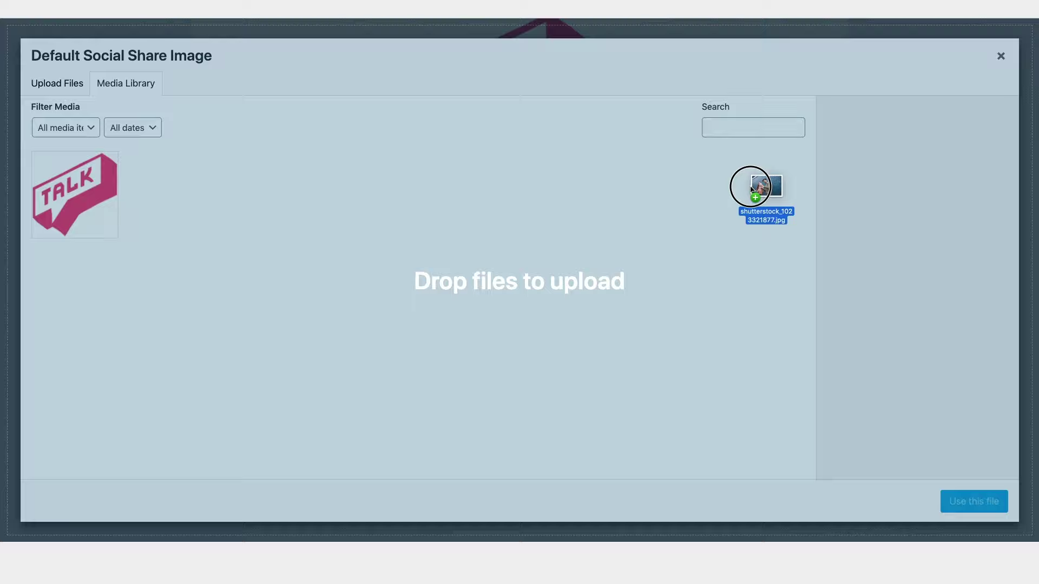
drag(747, 186, 487, 250)
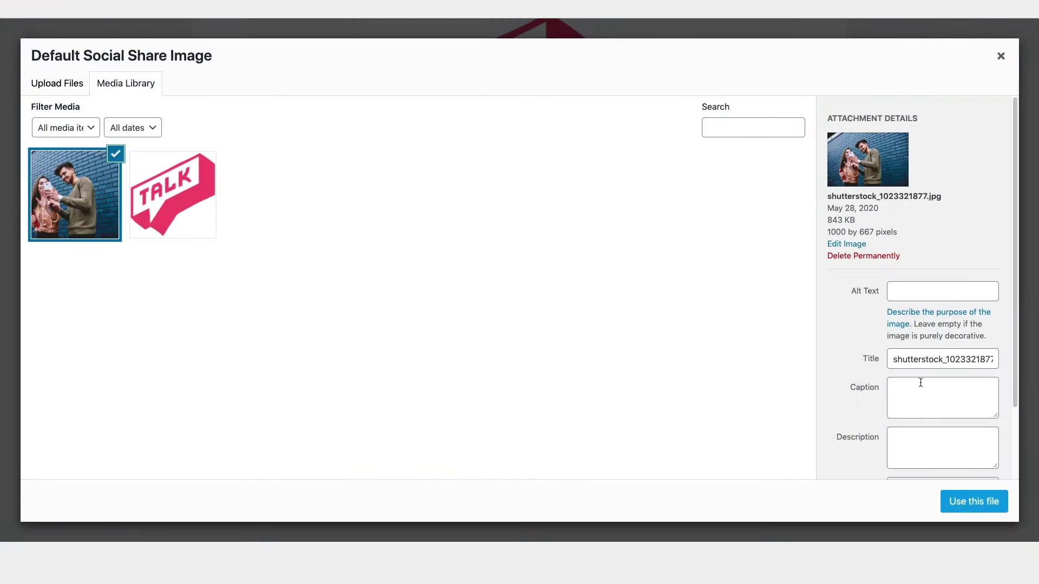
click(967, 502)
scroll(836, 423, down, 5)
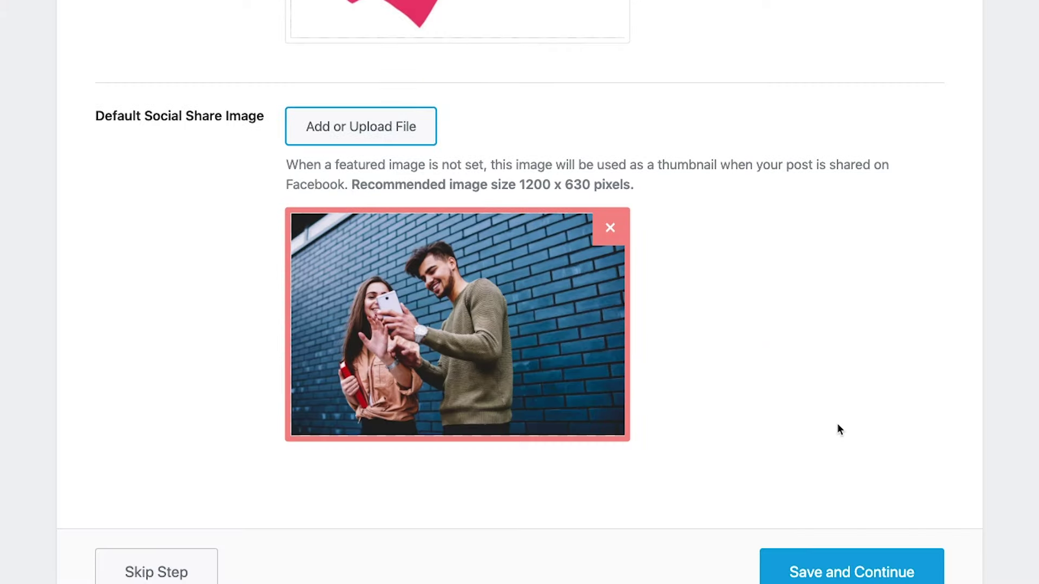
click(876, 536)
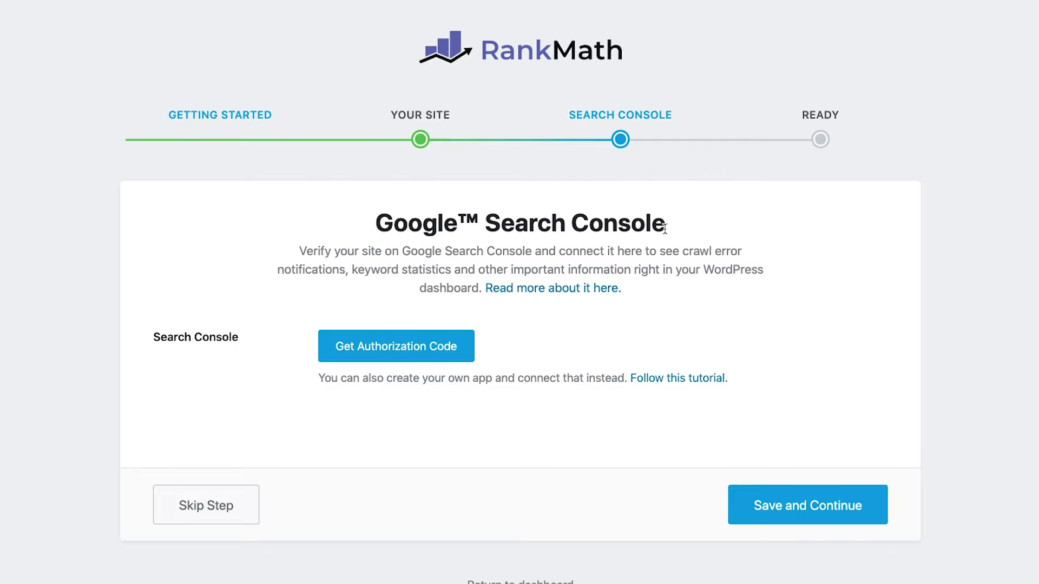
Skip the Google Search Console step, enable plugin auto-update, and return to the dashboard.
click(221, 507)
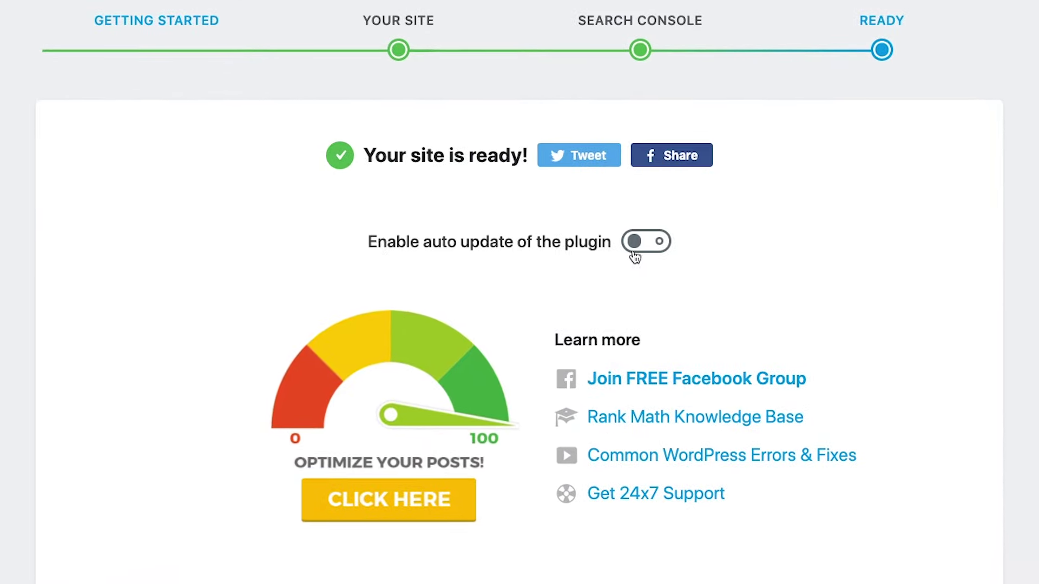
click(628, 273)
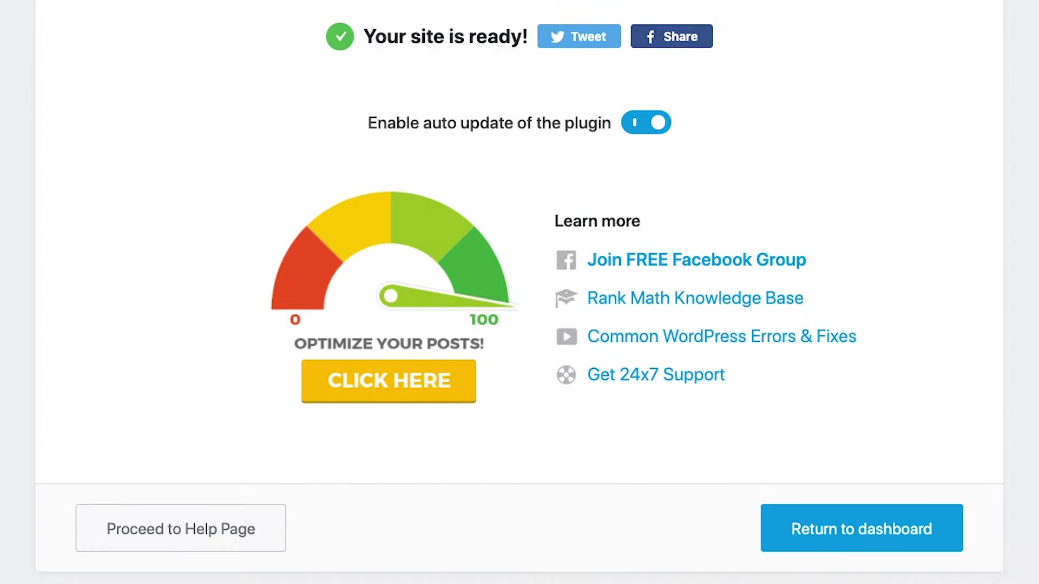
click(875, 529)
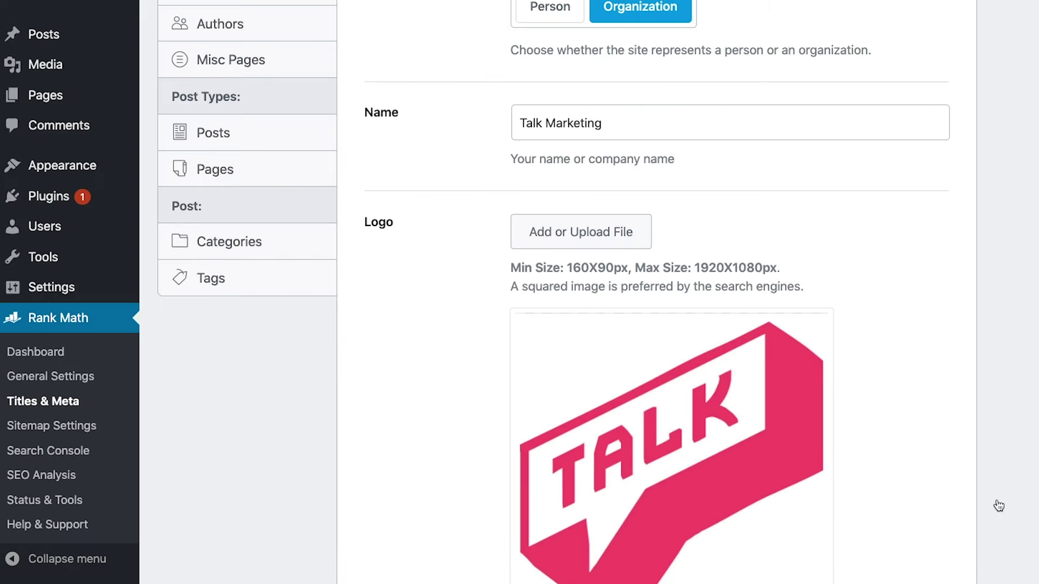
scroll(1001, 492, up, 5)
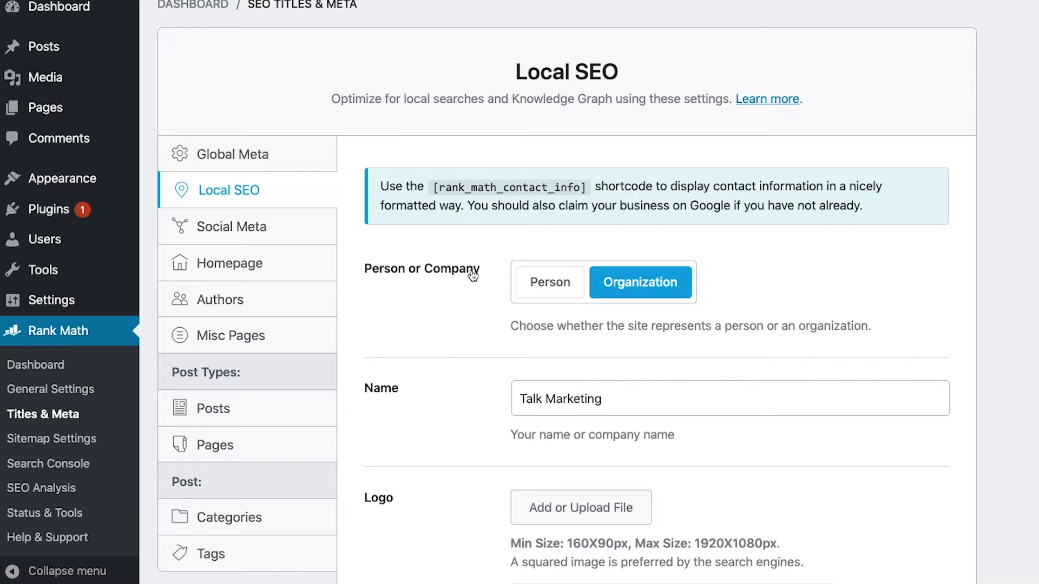
scroll(520, 232, down, 2)
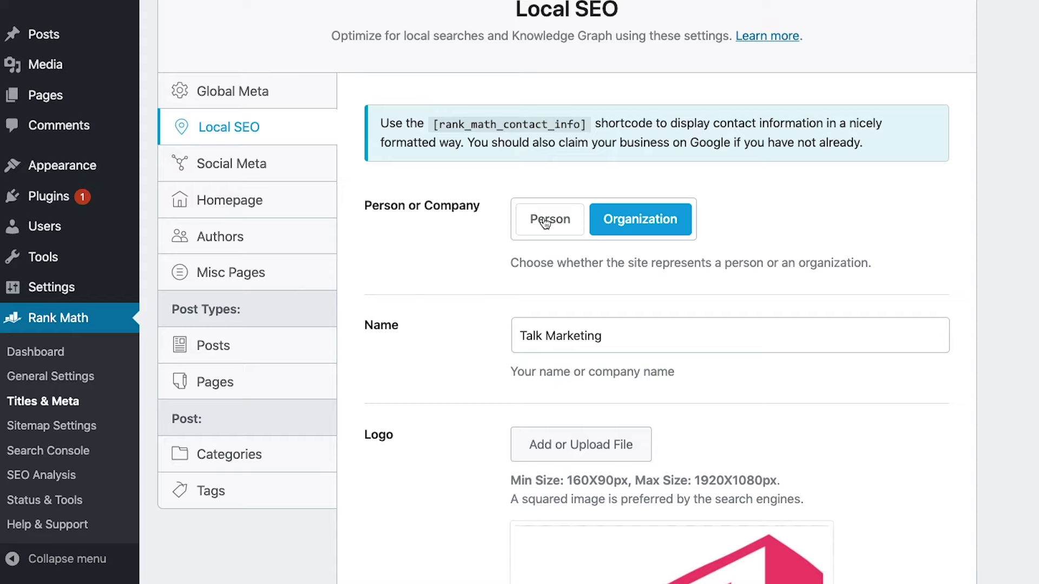
scroll(677, 227, down, 2)
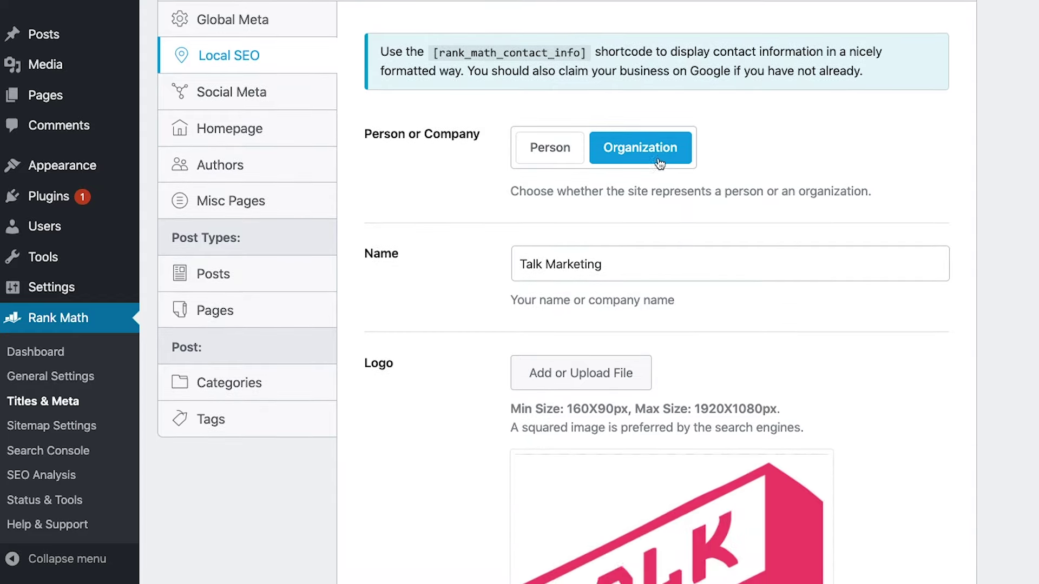
scroll(661, 162, down, 2)
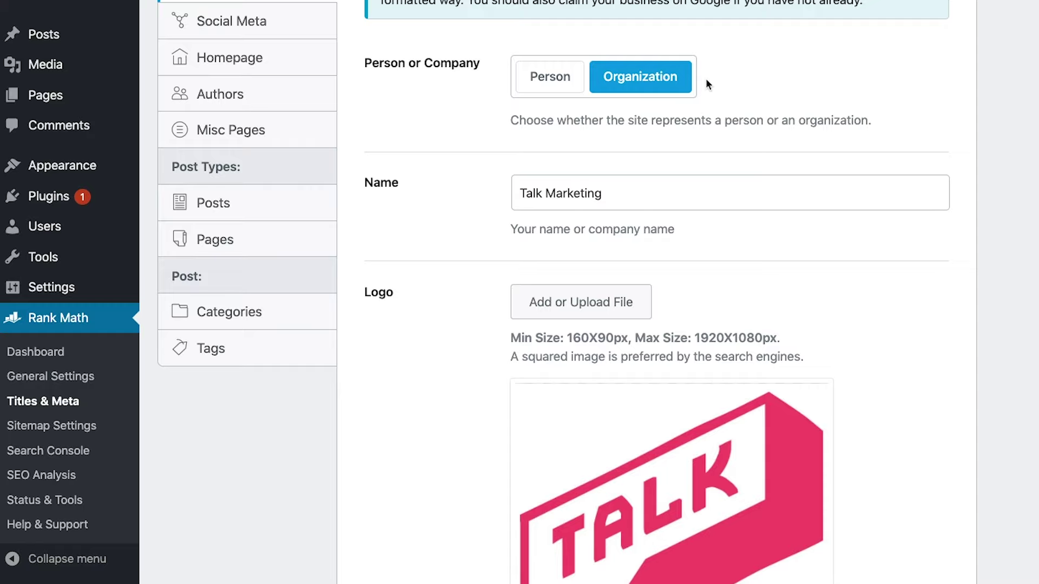
click(529, 193)
scroll(525, 254, down, 1)
scroll(666, 168, down, 2)
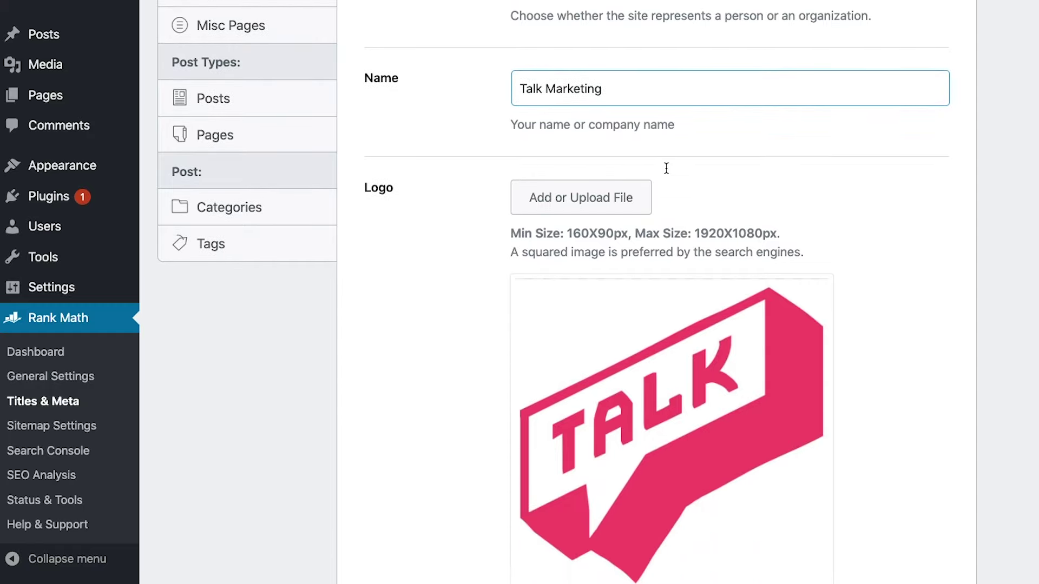
scroll(666, 168, down, 8)
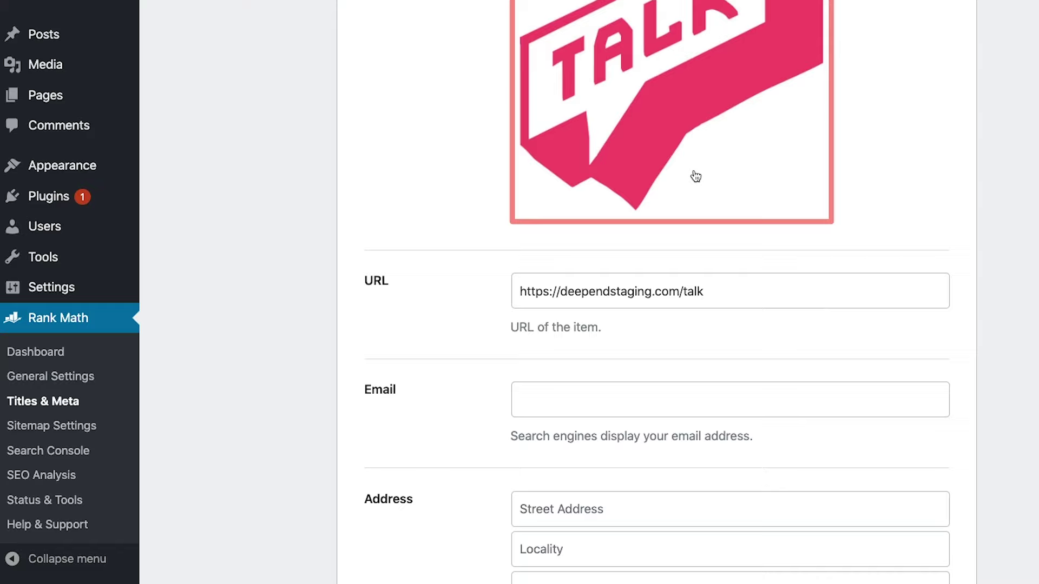
scroll(696, 176, down, 2)
Look over the website URL and email fields, dismissing the email autofill suggestions.
click(595, 214)
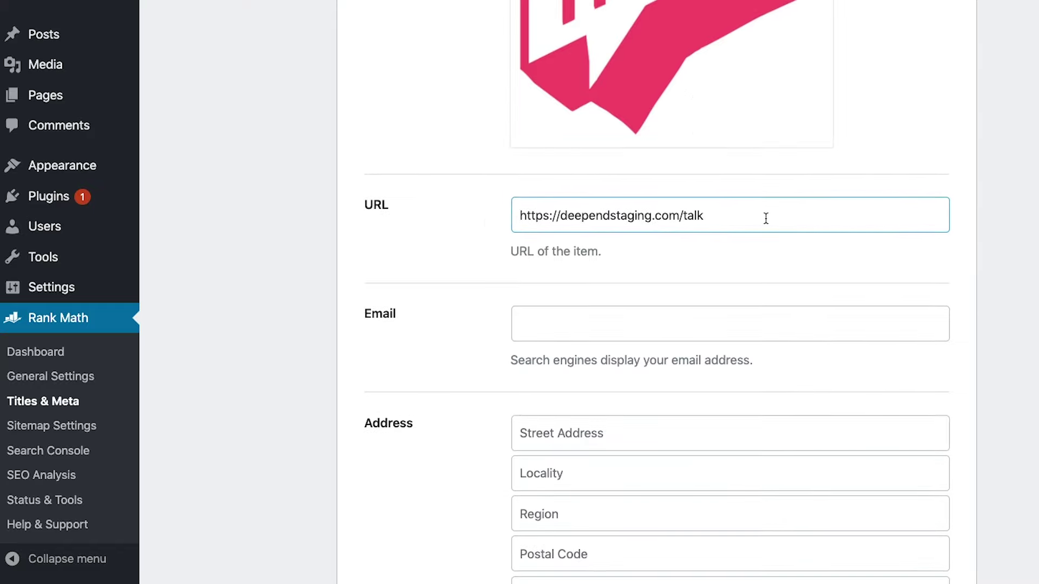
scroll(765, 218, down, 2)
click(608, 260)
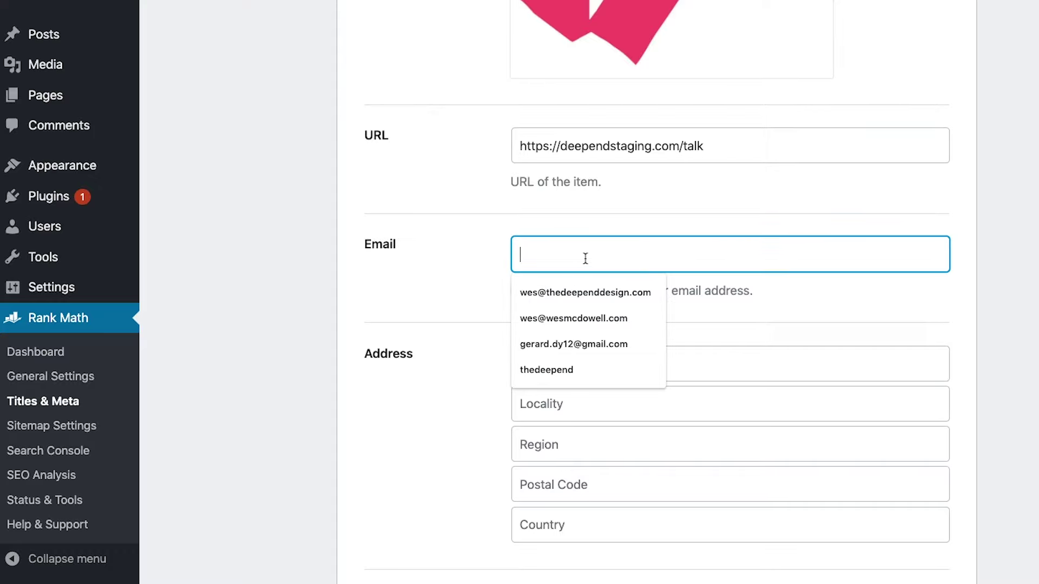
click(1012, 247)
scroll(1012, 247, down, 4)
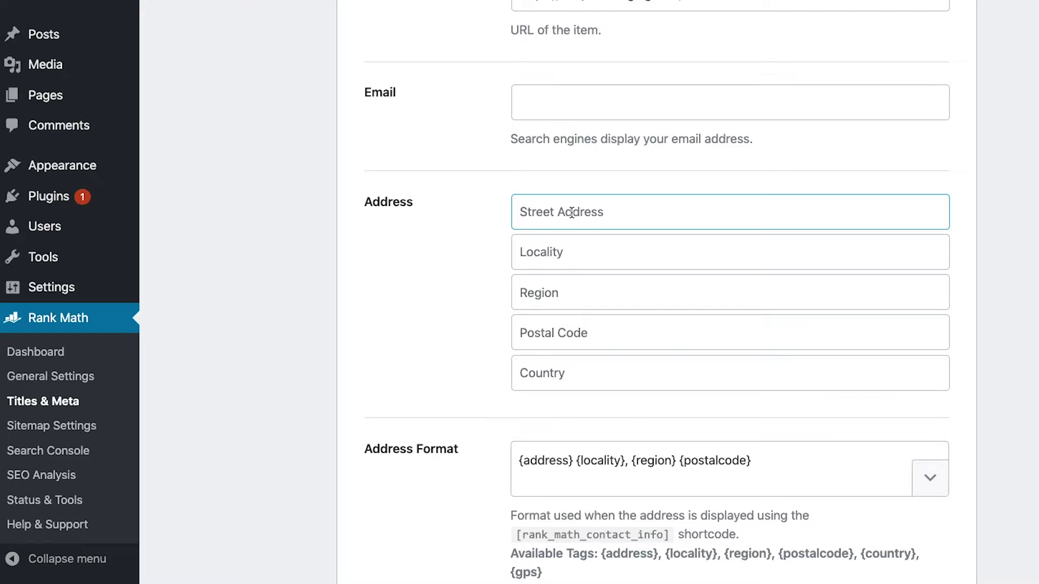
Enter the street address '123 Main St.' with Suite 12.
click(571, 213)
text(123 Main S)
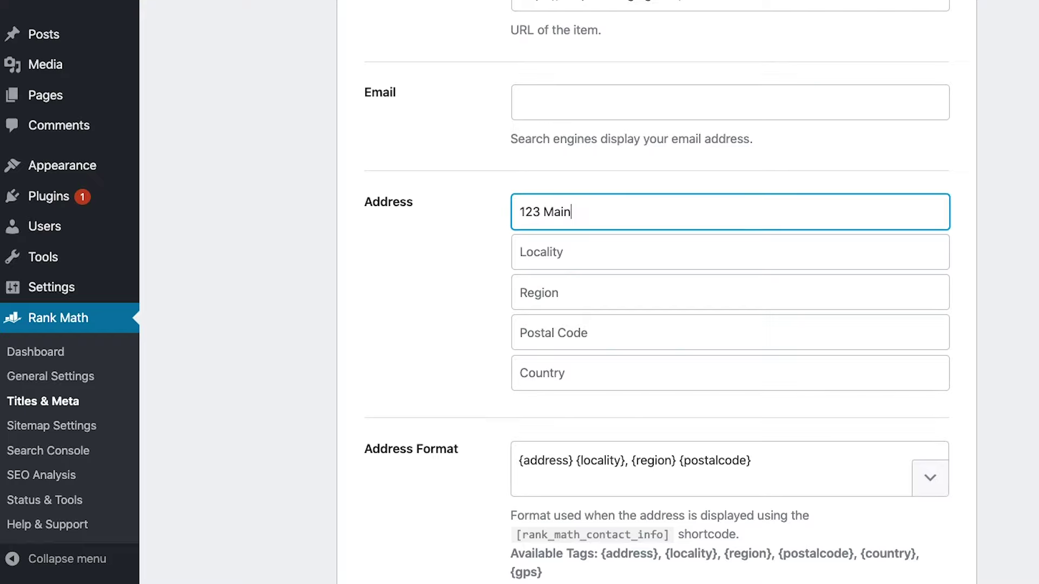
text(t.)
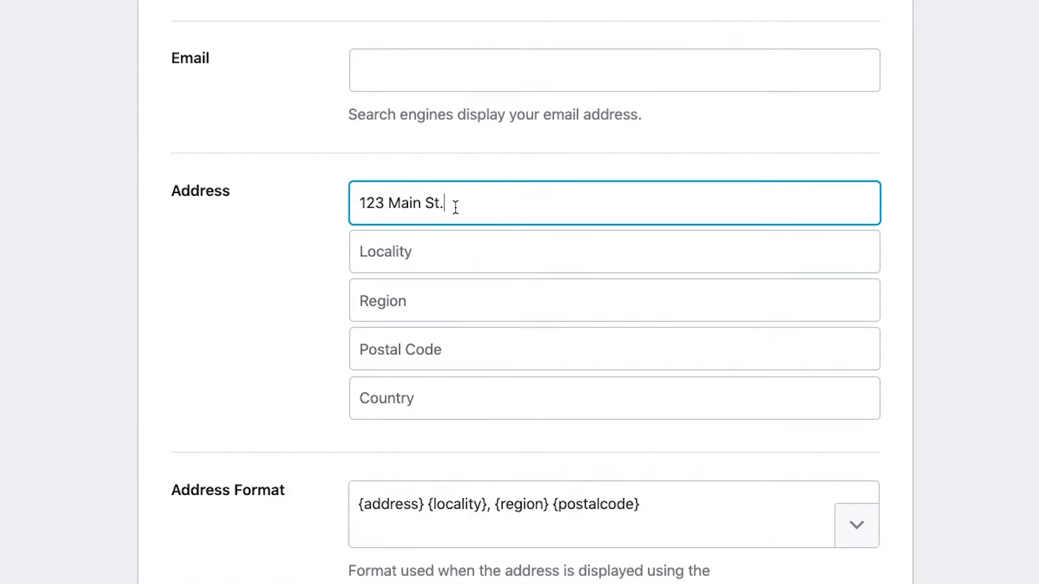
key(BackSpace)
text(reet)
key(BackSpace)
key(BackSpace)
key(BackSpace)
key(BackSpace)
text(.)
text(#12)
double_click(454, 205)
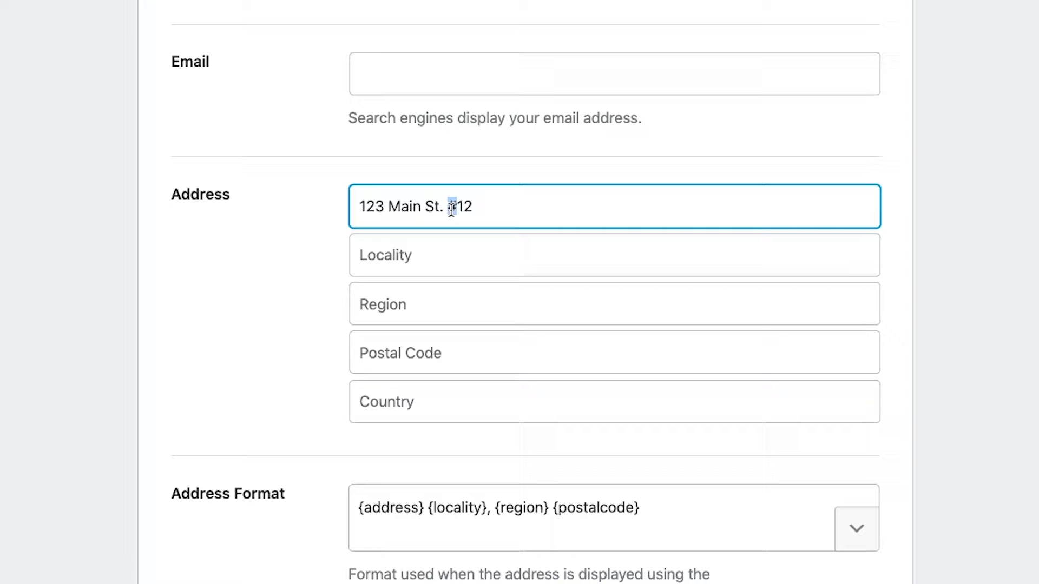
text(Suite)
Fill in city Chicago, region IL, postal code 606013 and country USA.
click(430, 253)
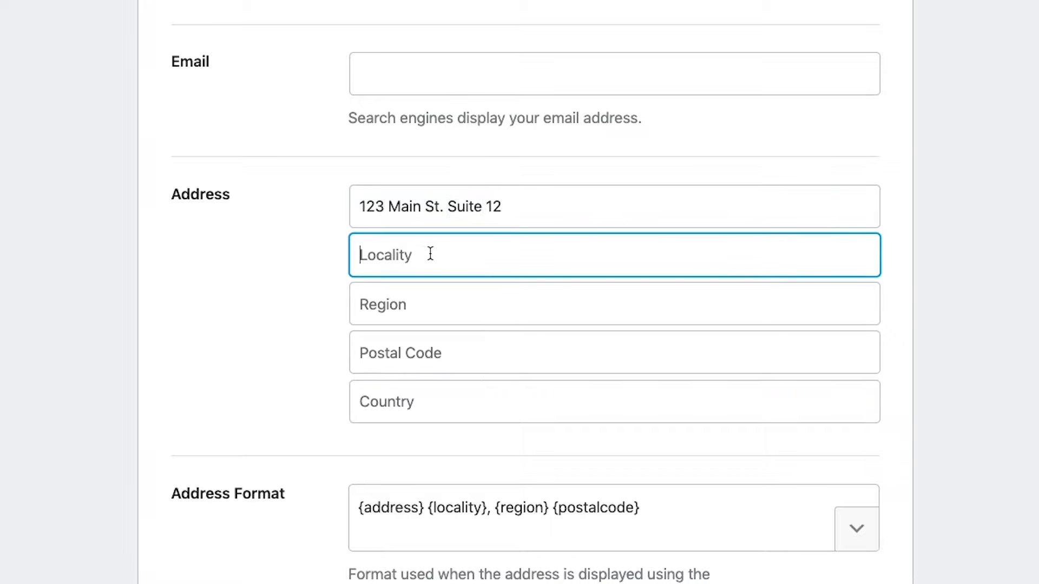
text(Chicago)
click(439, 305)
text(I)
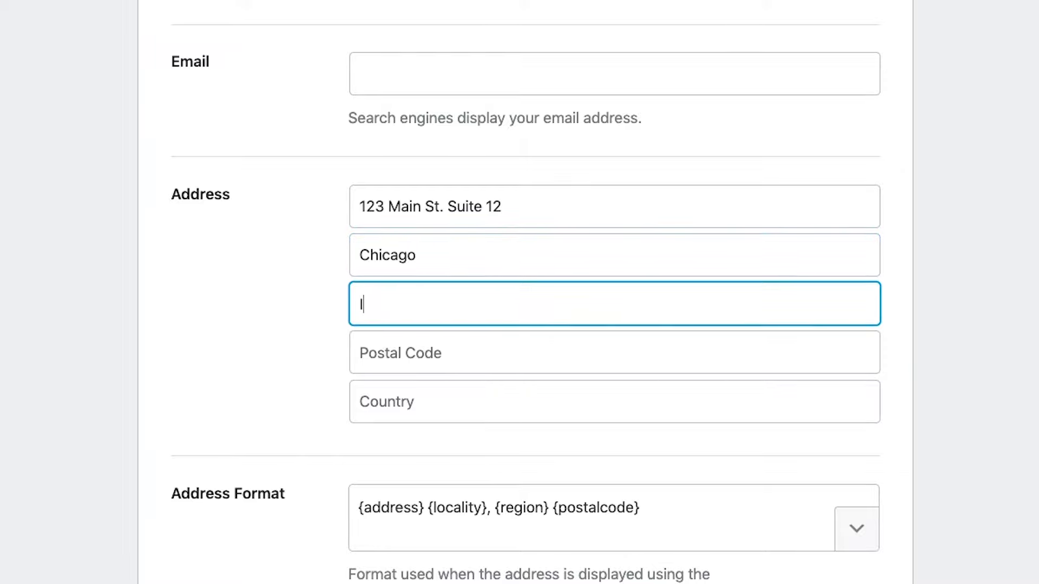
text(L)
click(468, 354)
text(606013)
click(479, 403)
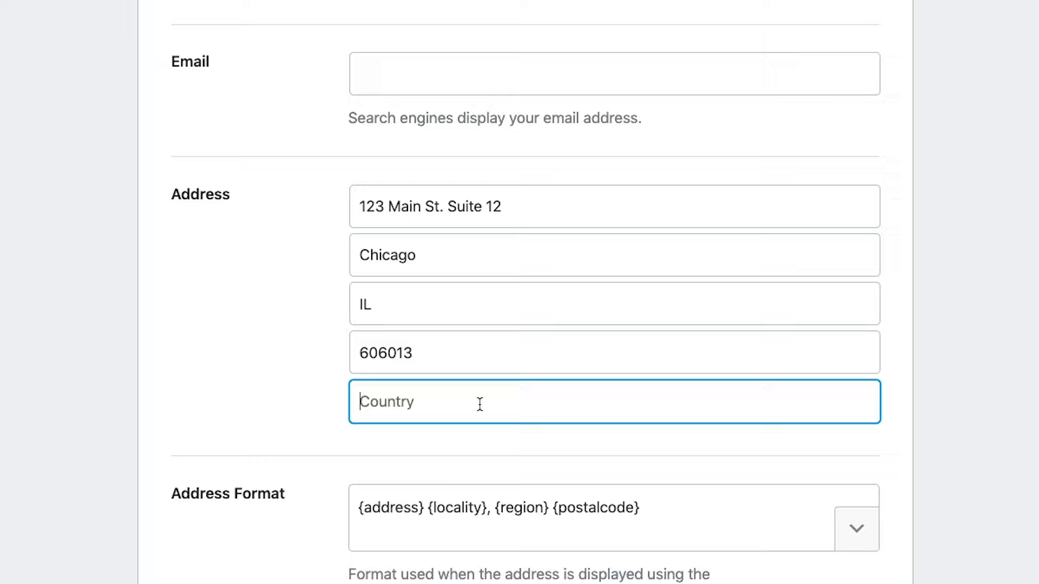
text(USA)
scroll(637, 374, down, 5)
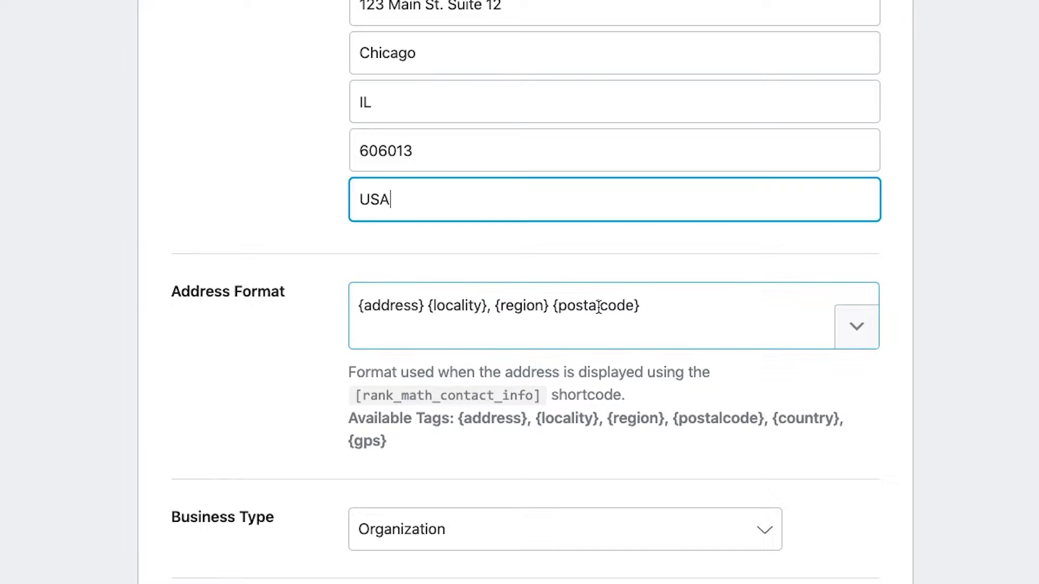
Search the business types for 'marketin', find no match, and leave Organization selected.
scroll(934, 342, down, 10)
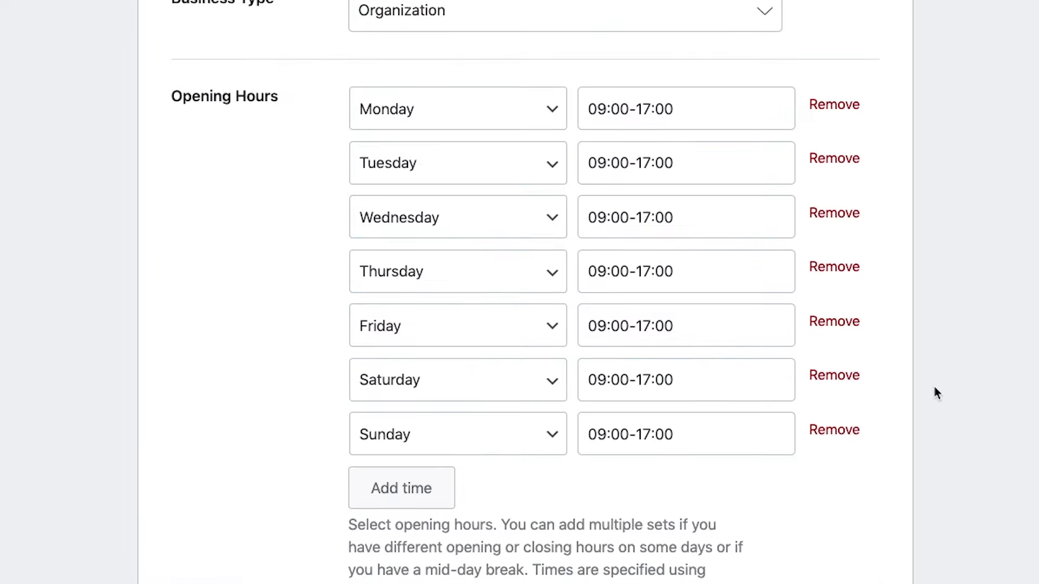
scroll(641, 58, up, 1)
click(641, 58)
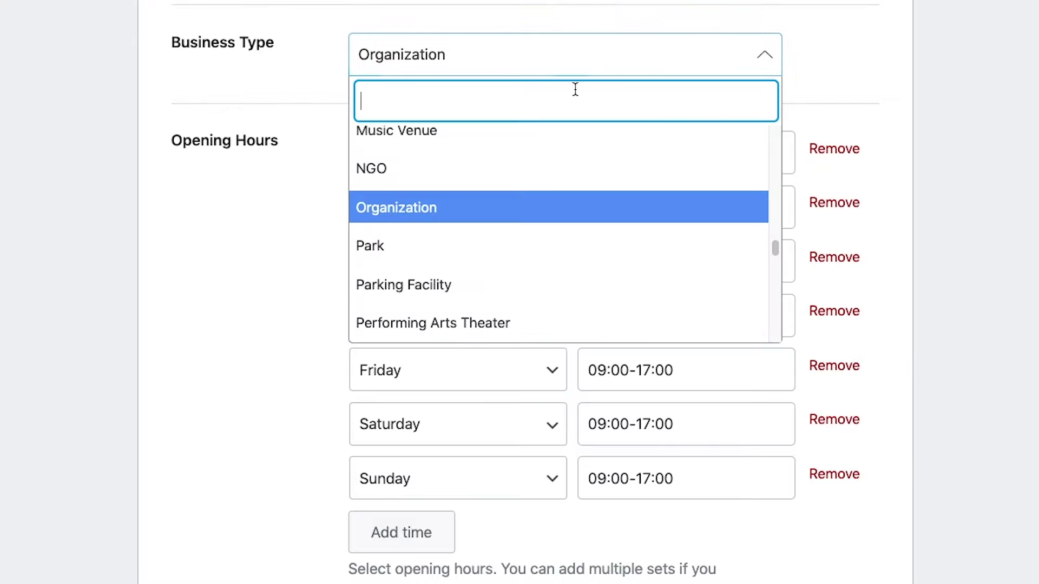
scroll(529, 204, down, 15)
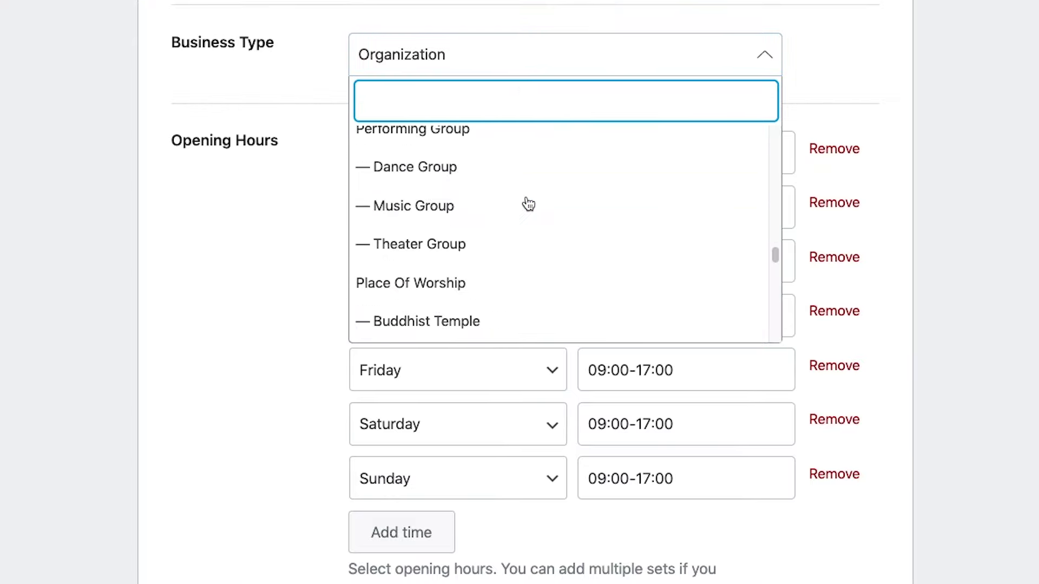
scroll(529, 205, down, 20)
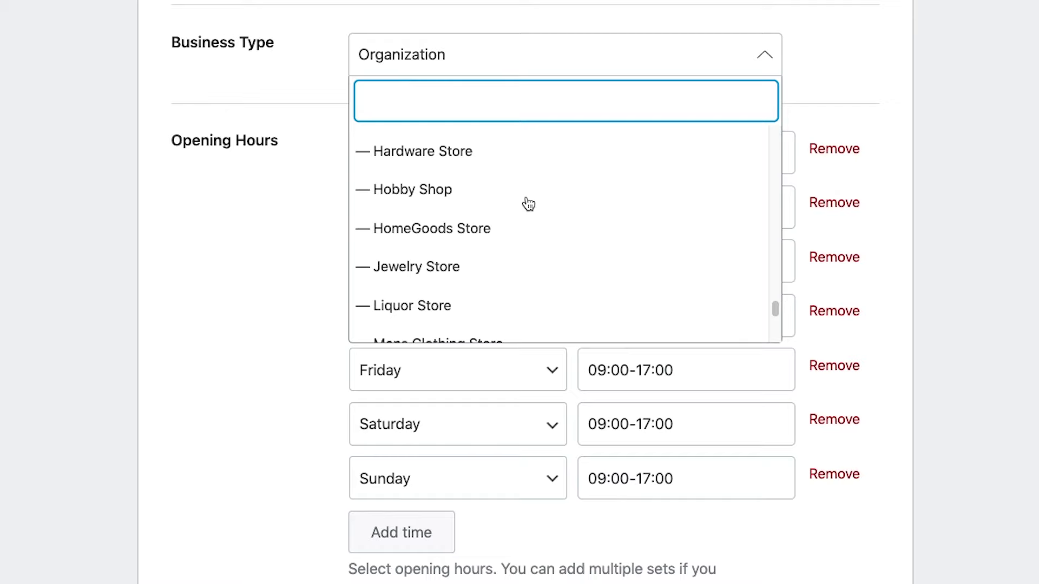
scroll(550, 233, down, 10)
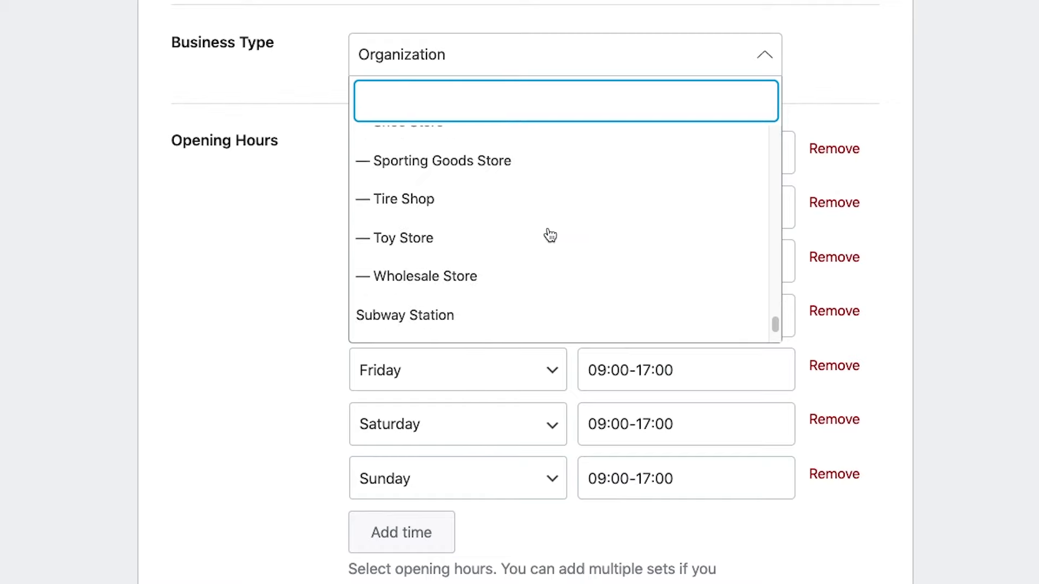
text(marketin)
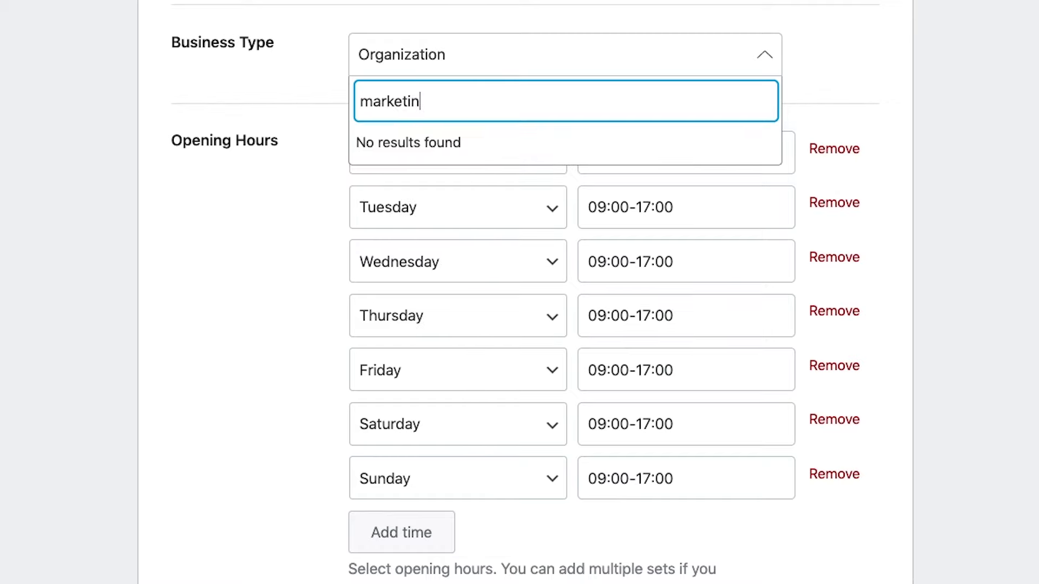
click(804, 71)
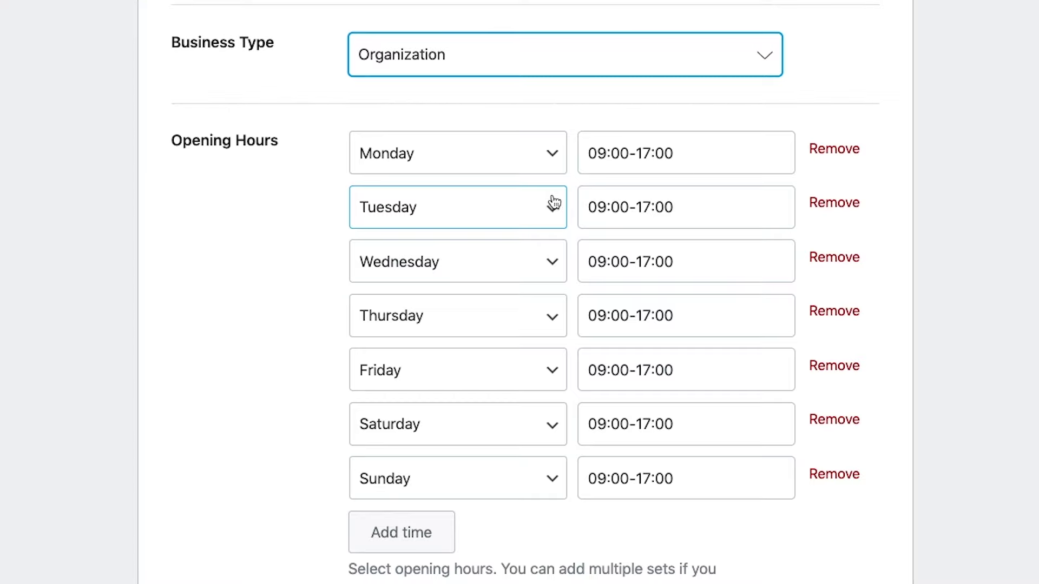
scroll(551, 203, down, 1)
scroll(554, 202, down, 1)
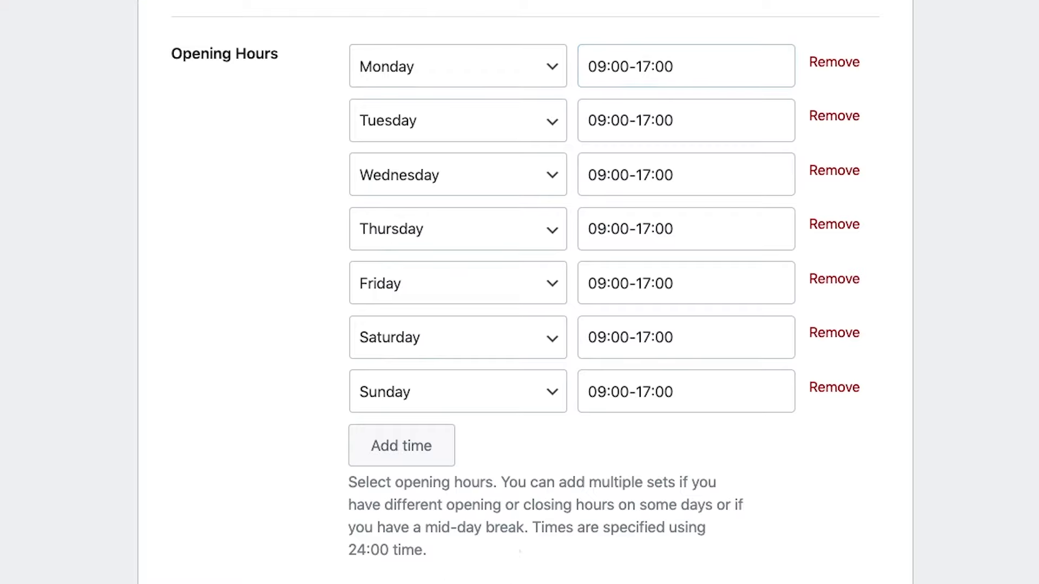
Delete the Saturday and Sunday rows under Opening Hours.
click(653, 70)
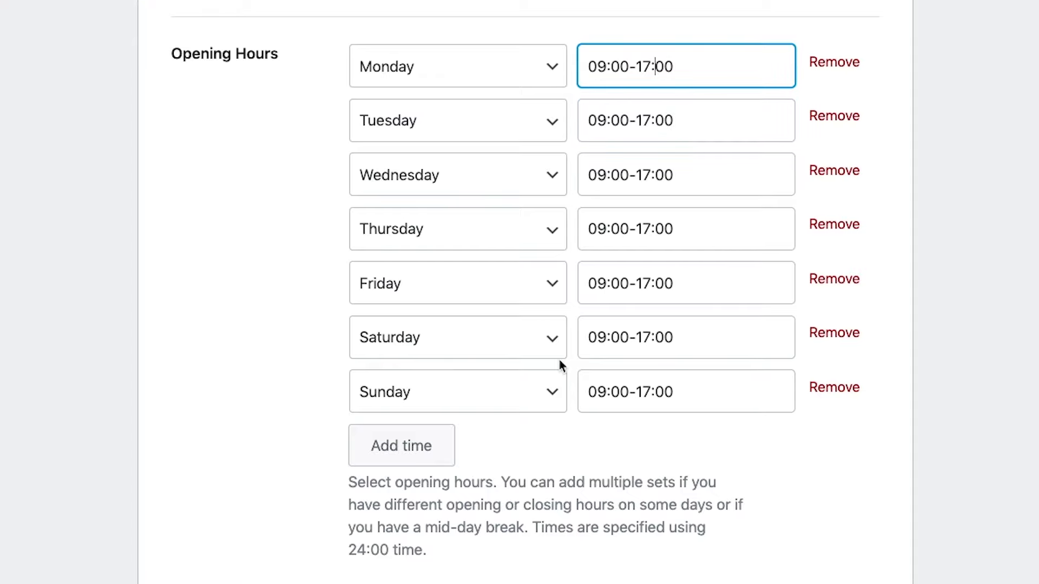
click(836, 336)
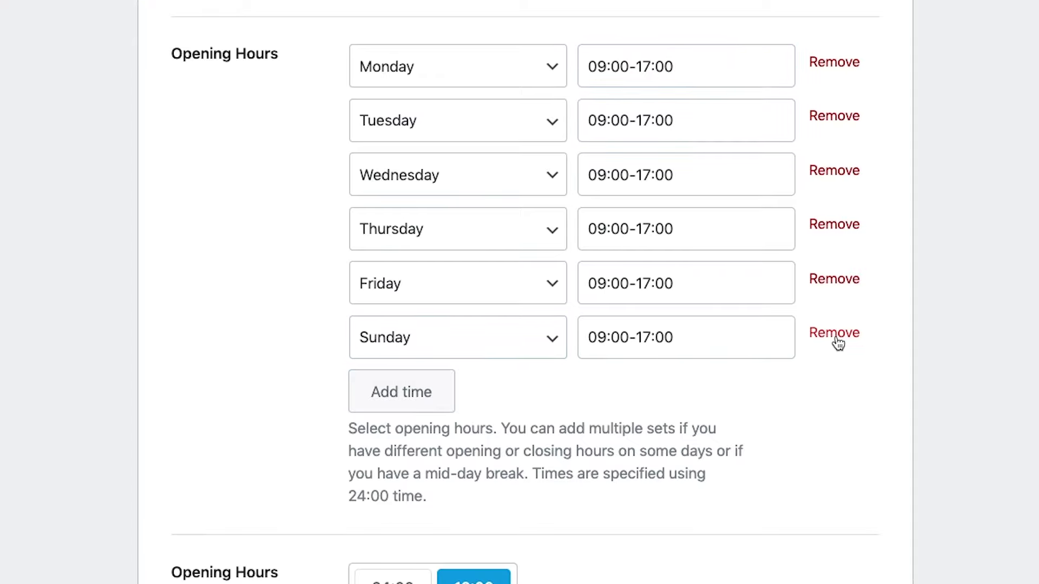
click(835, 334)
scroll(837, 336, down, 10)
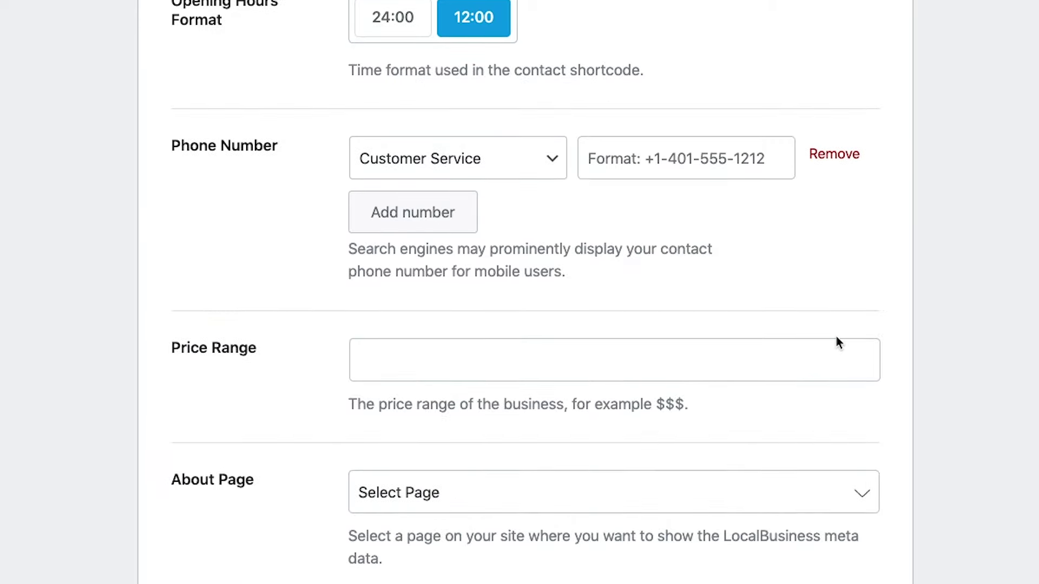
Review the phone number type options and close the list unchanged.
click(554, 168)
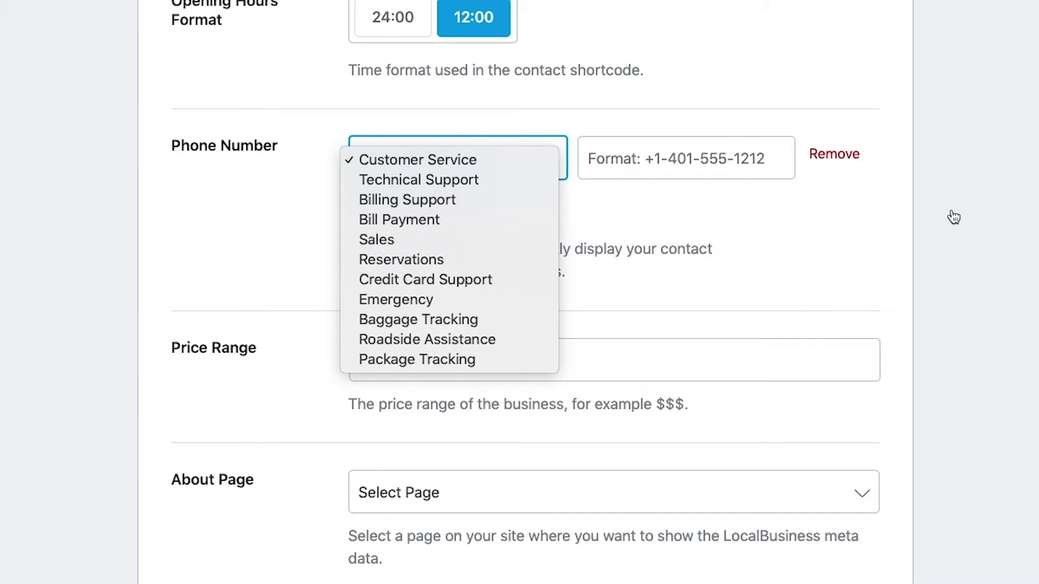
key(Escape)
scroll(795, 178, down, 4)
Enter $$$$ as the price range and choose Sample Page as the About page.
click(538, 192)
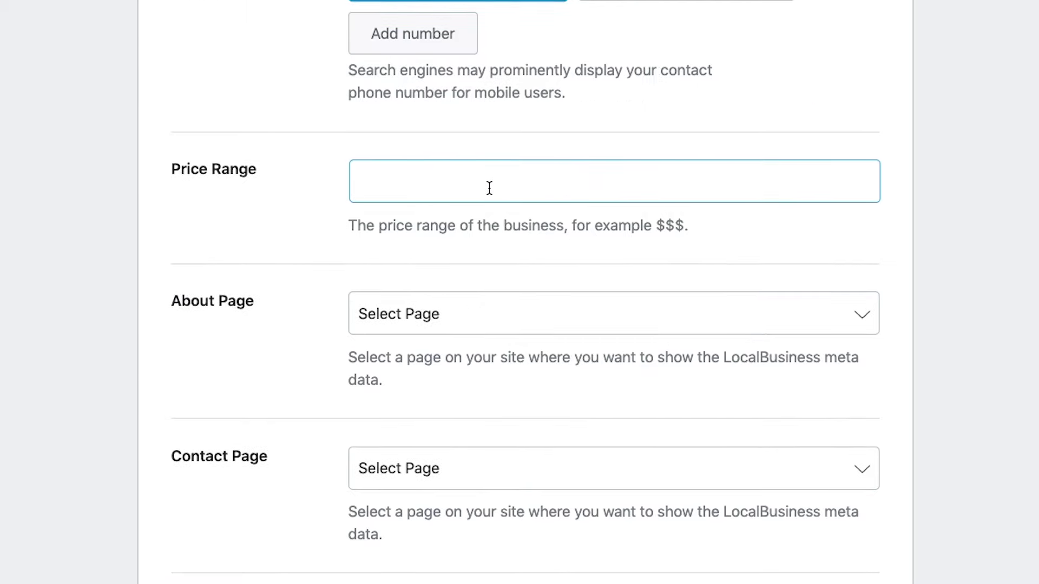
click(489, 188)
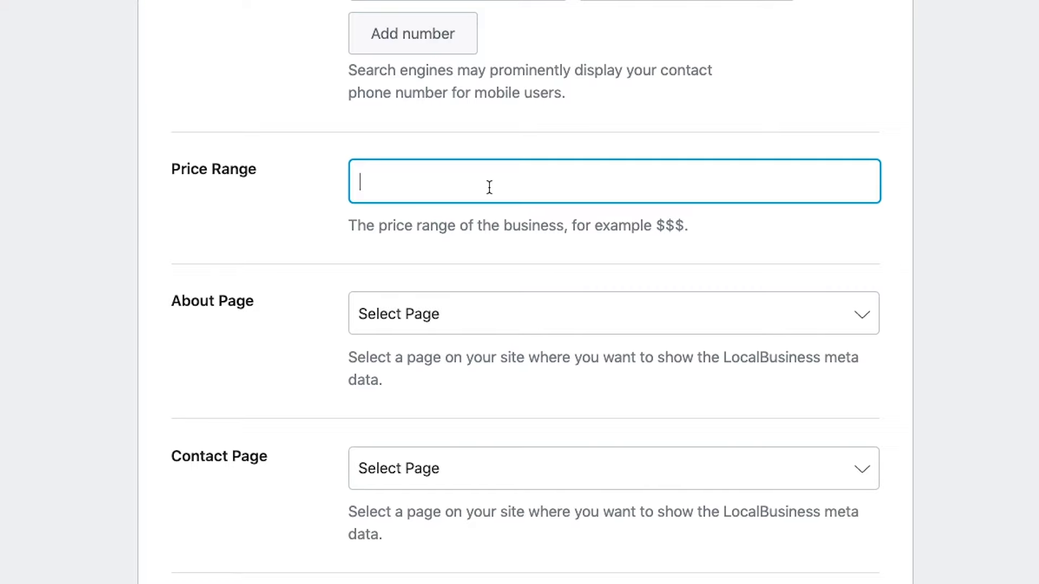
text($$$$)
click(466, 321)
text(about)
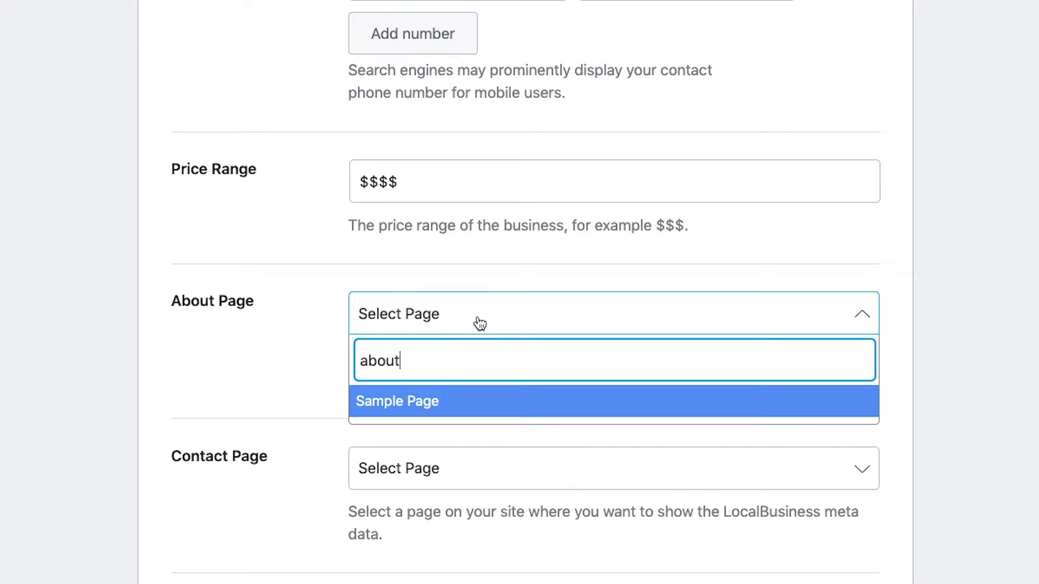
click(454, 407)
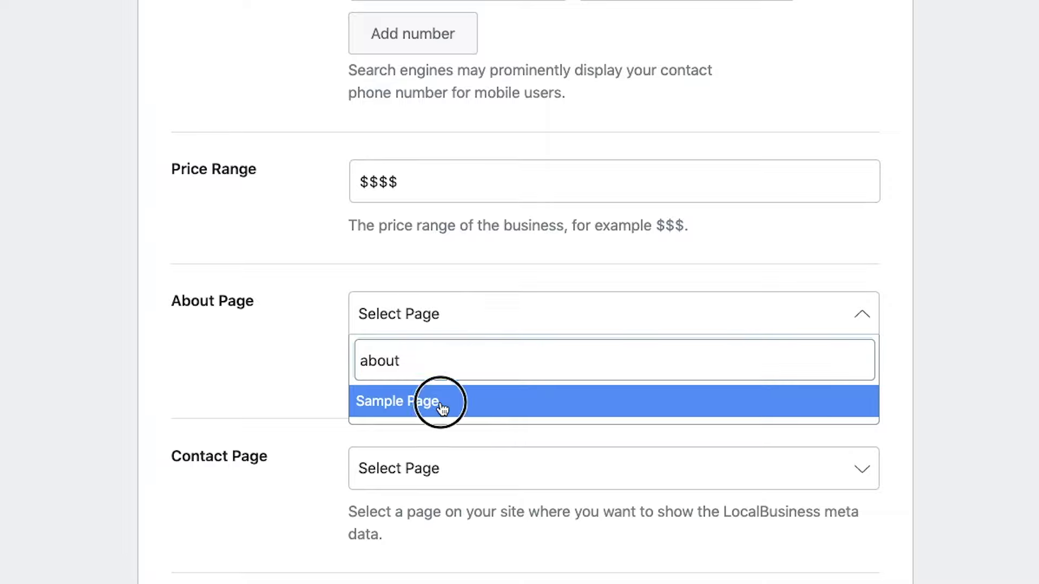
Search the Contact Page list for 'contact' and close it without choosing a page.
click(447, 475)
text(contact)
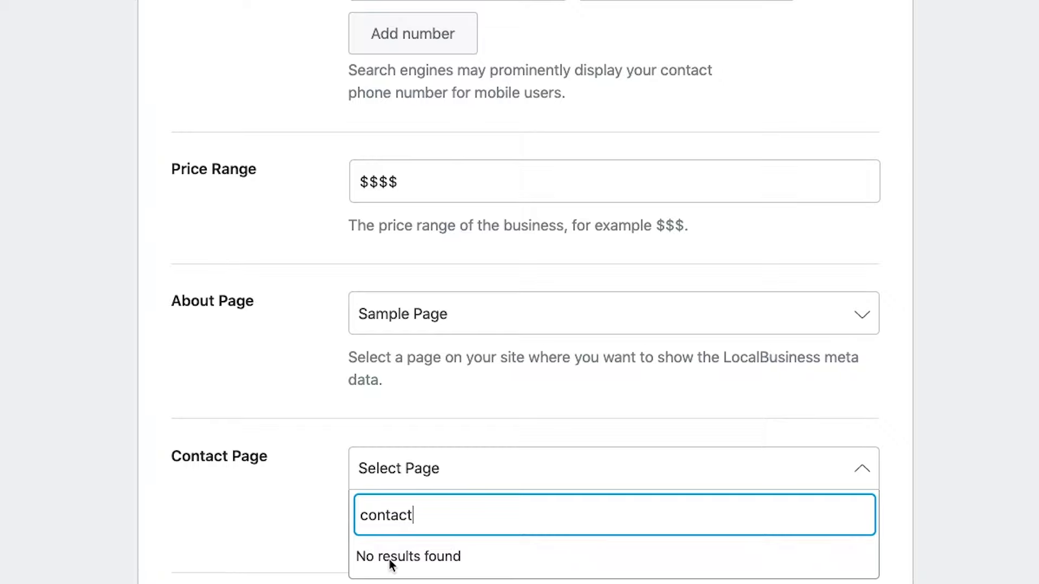
key(Escape)
scroll(1036, 505, down, 8)
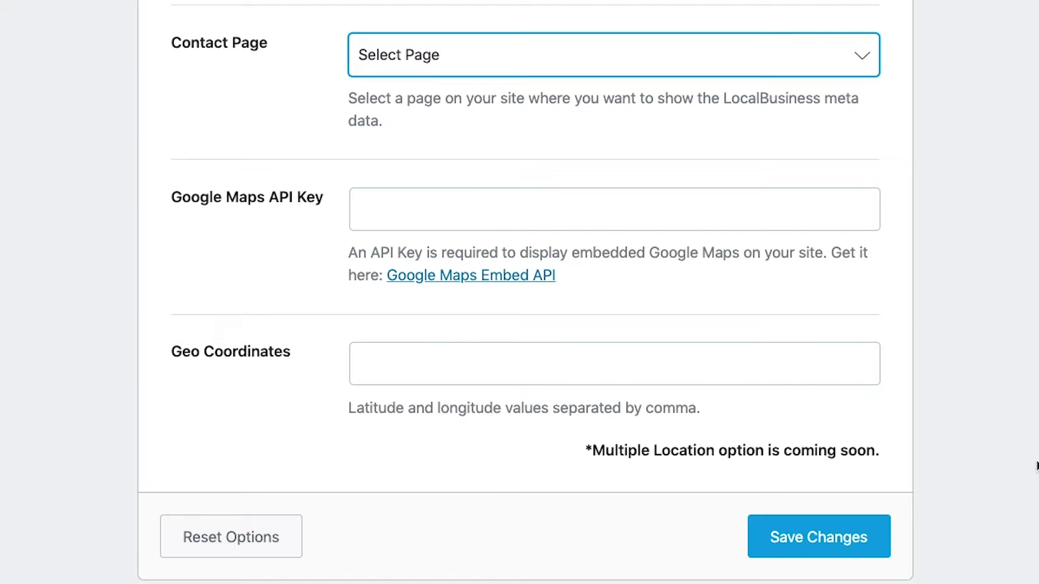
Save the Rank Math Local SEO settings without choosing a contact page.
click(536, 359)
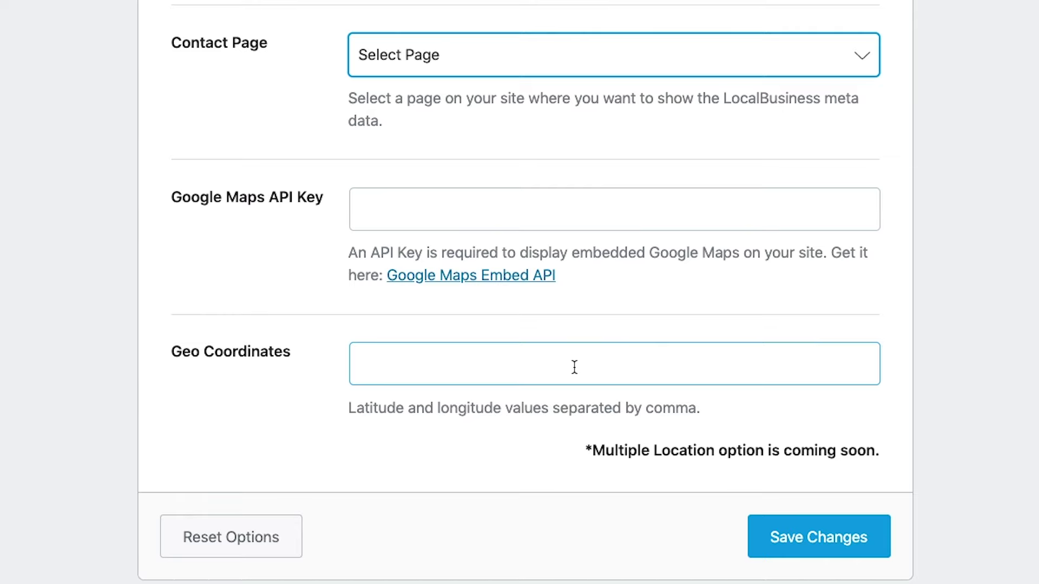
click(830, 539)
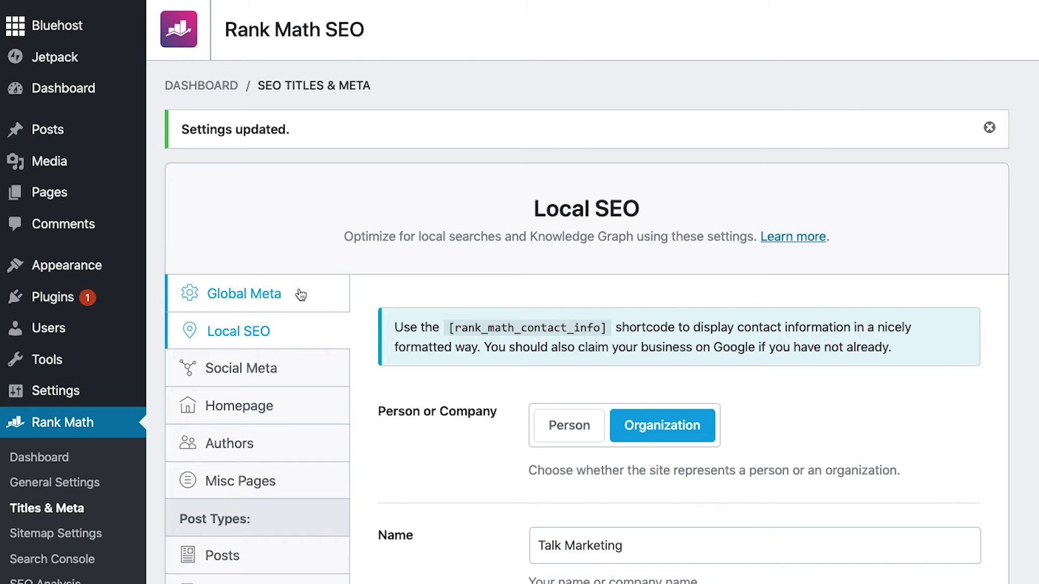
Open Rank Math's Global Meta settings and scroll to the robots meta and title separator options.
scroll(297, 294, down, 1)
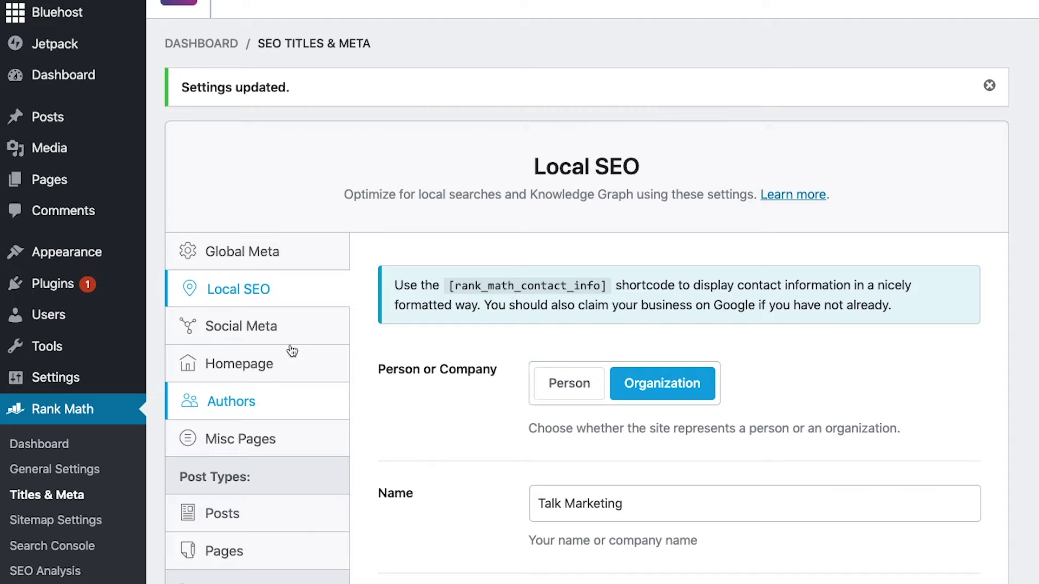
click(277, 259)
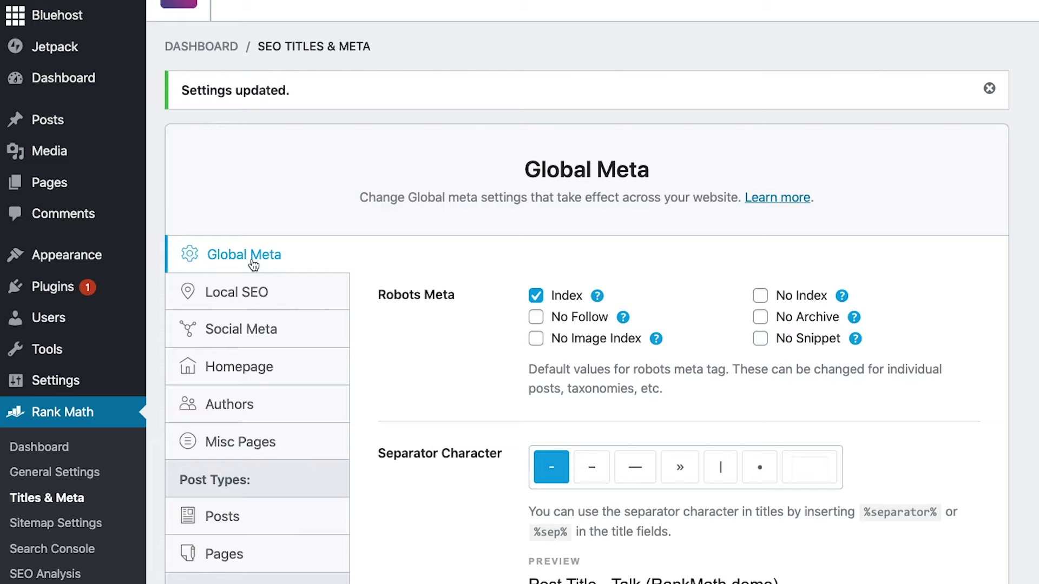
scroll(664, 276, down, 3)
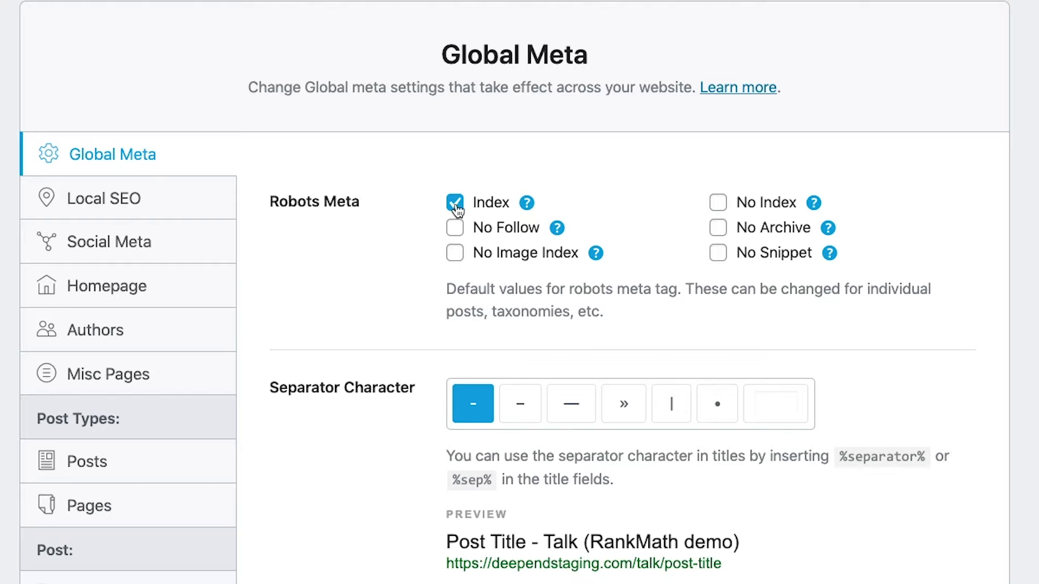
scroll(456, 208, down, 3)
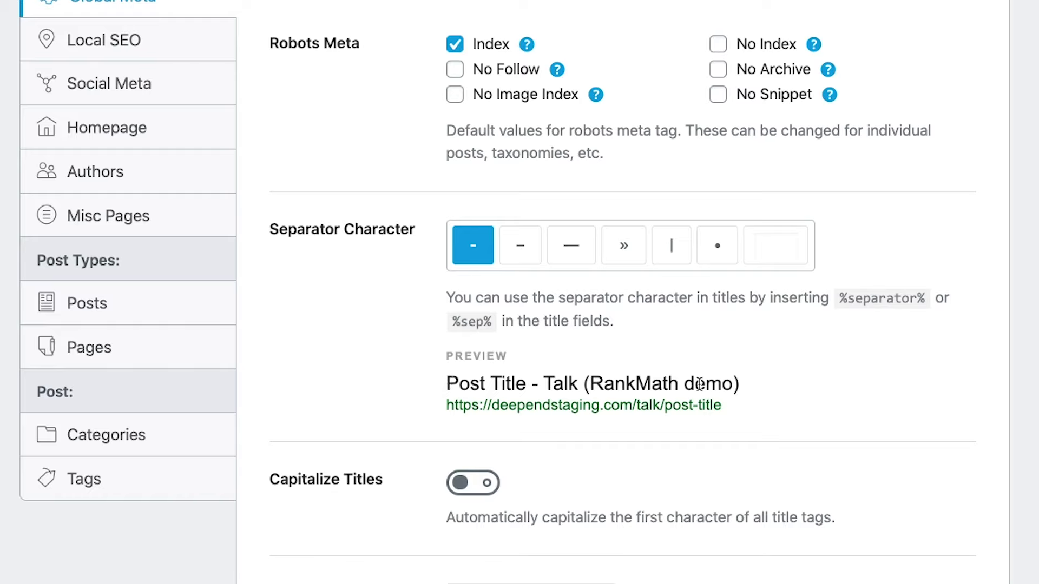
Set the title separator to '|', turn on Capitalize Titles, and save the Global Meta settings.
click(676, 254)
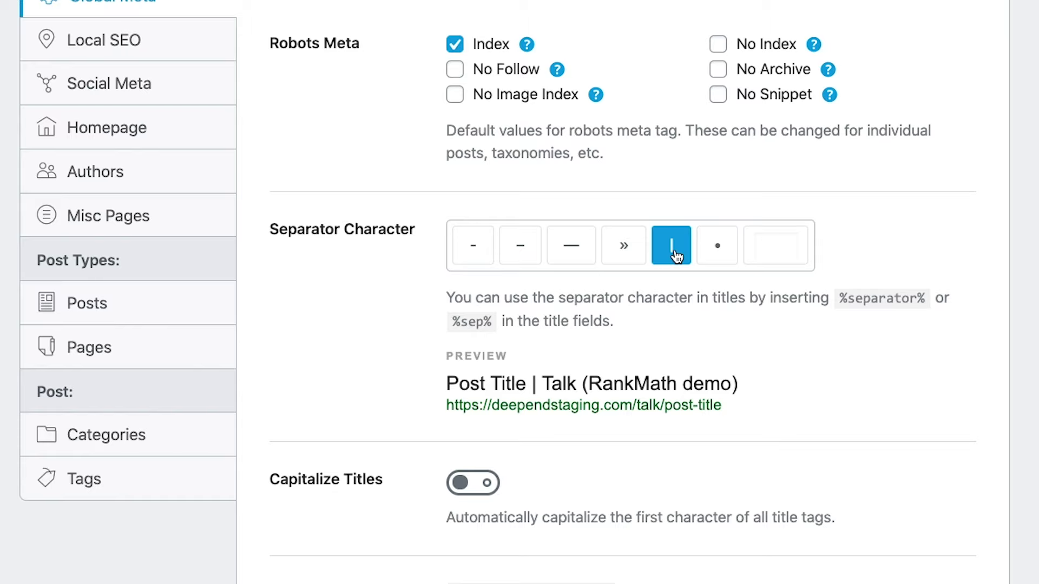
scroll(676, 254, down, 2)
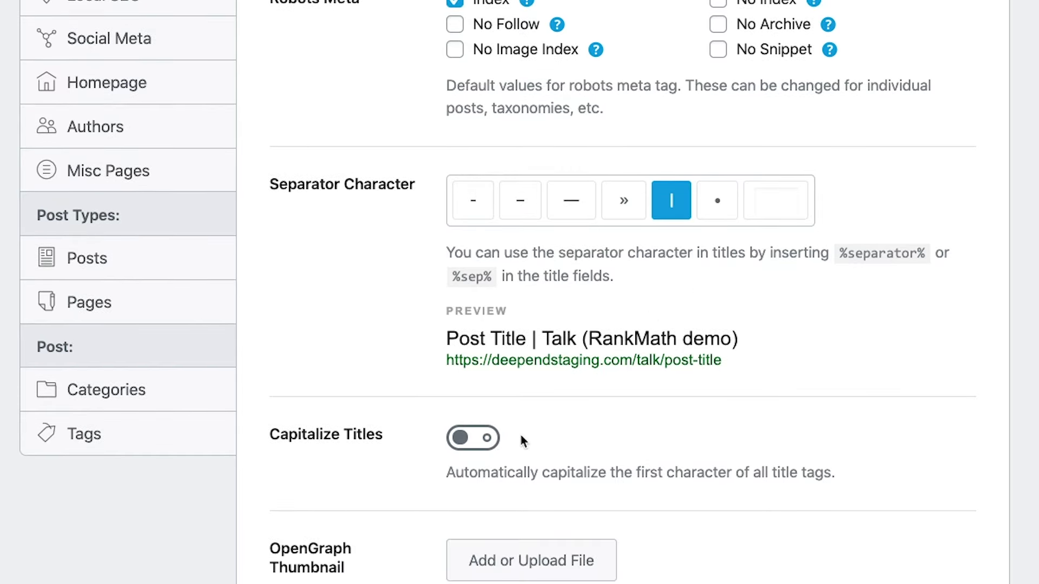
click(473, 442)
scroll(672, 344, down, 3)
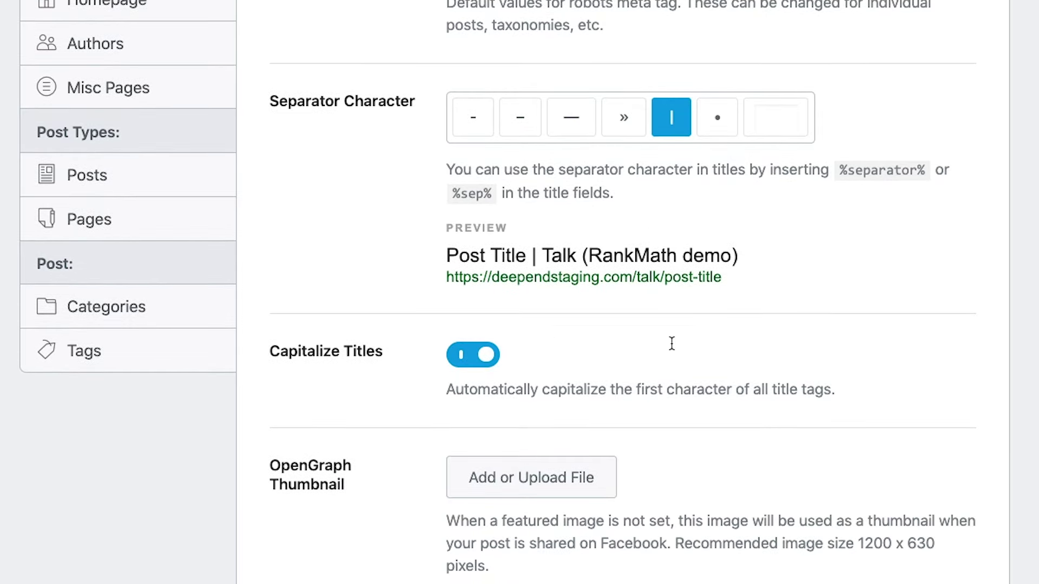
scroll(674, 350, down, 1)
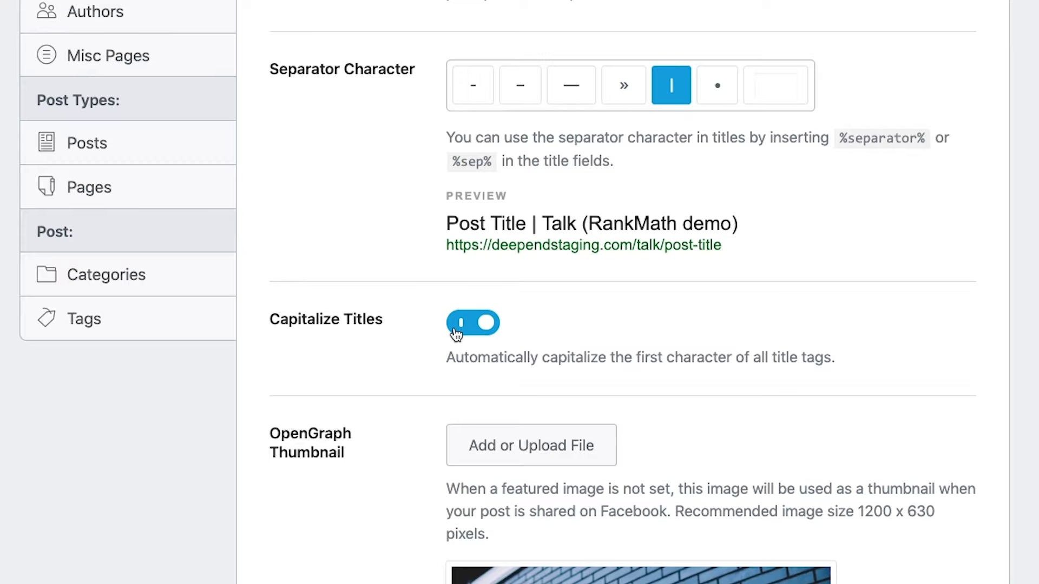
scroll(474, 320, down, 2)
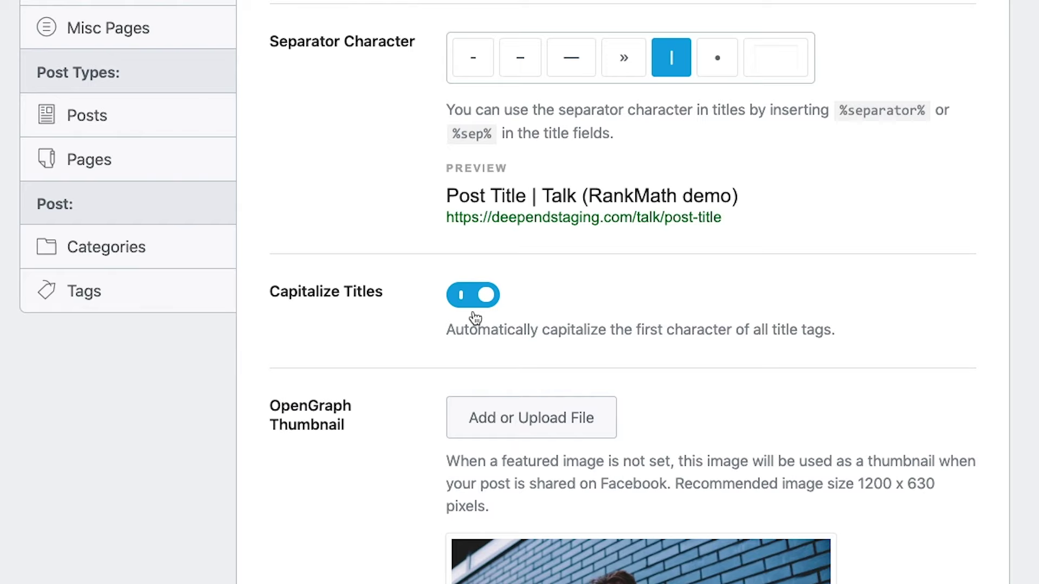
scroll(473, 318, down, 2)
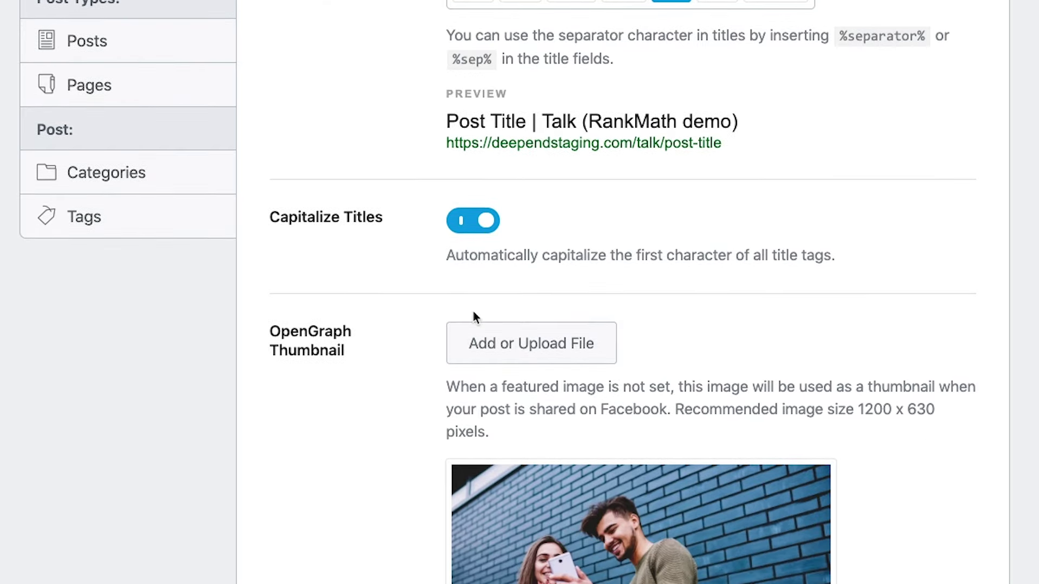
scroll(624, 436, down, 5)
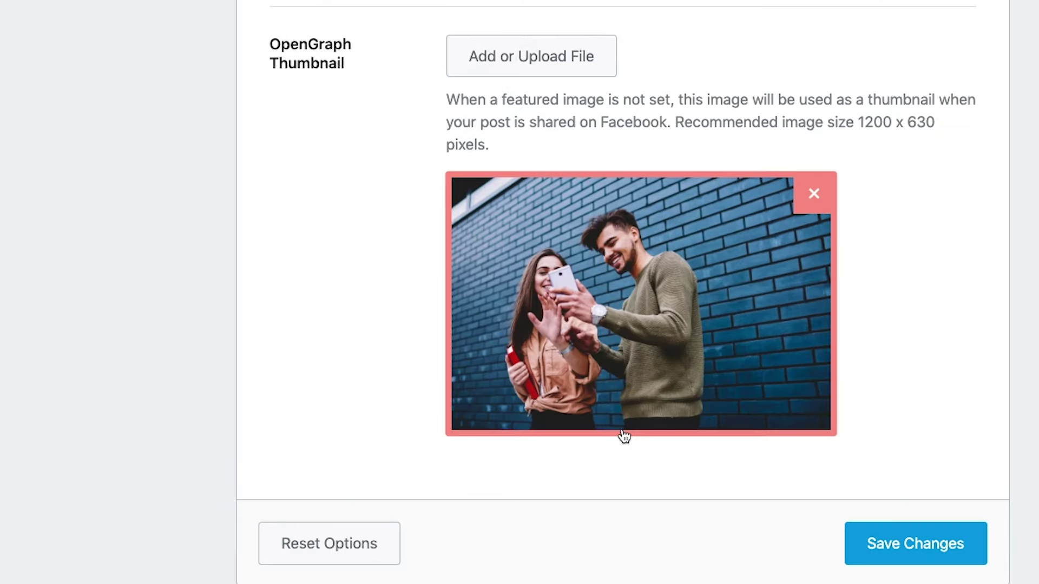
click(904, 543)
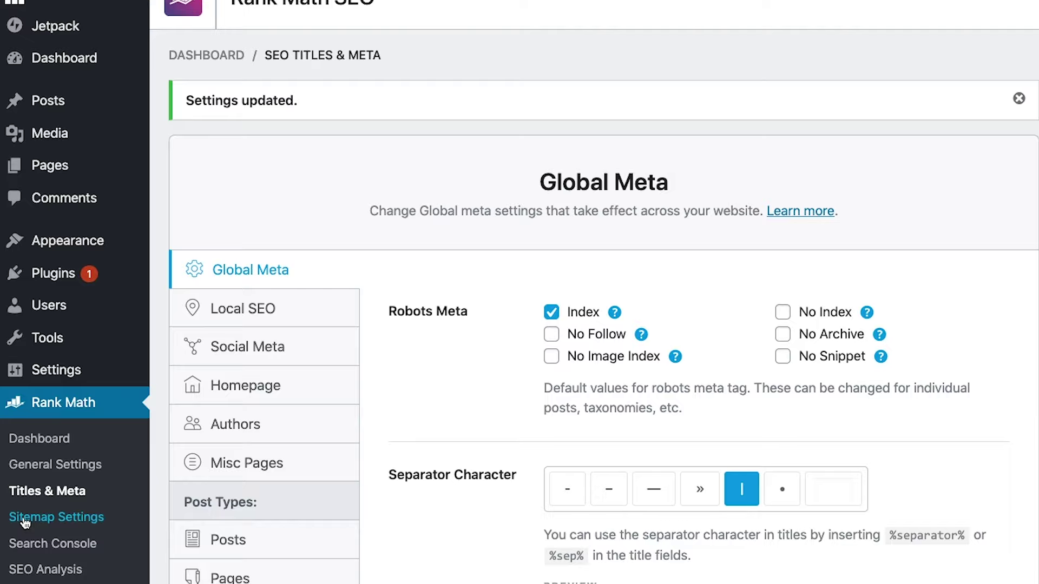
Review Rank Math's sitemap settings for Posts, Pages, Categories and Tags.
click(39, 521)
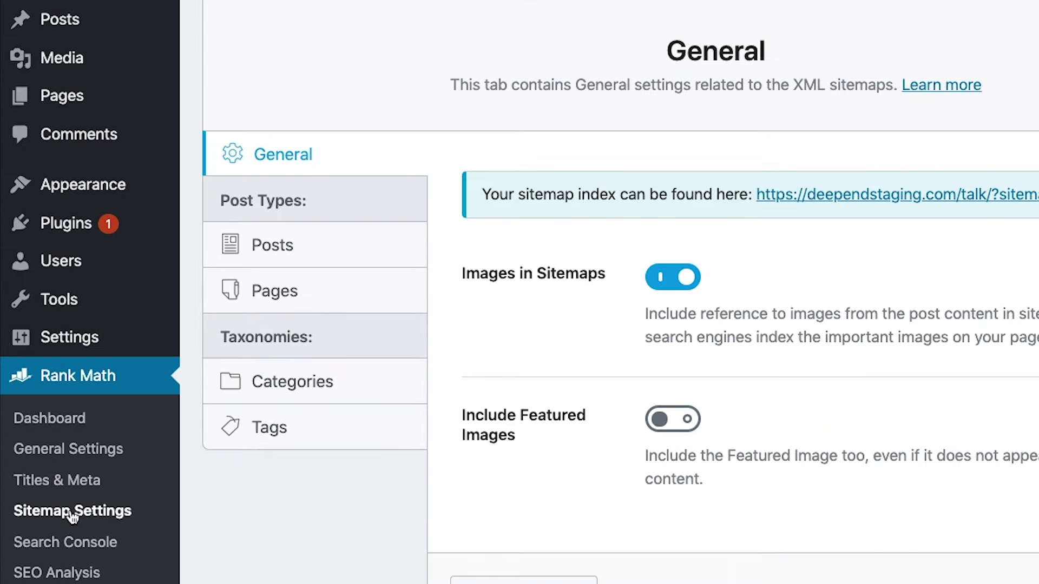
click(309, 246)
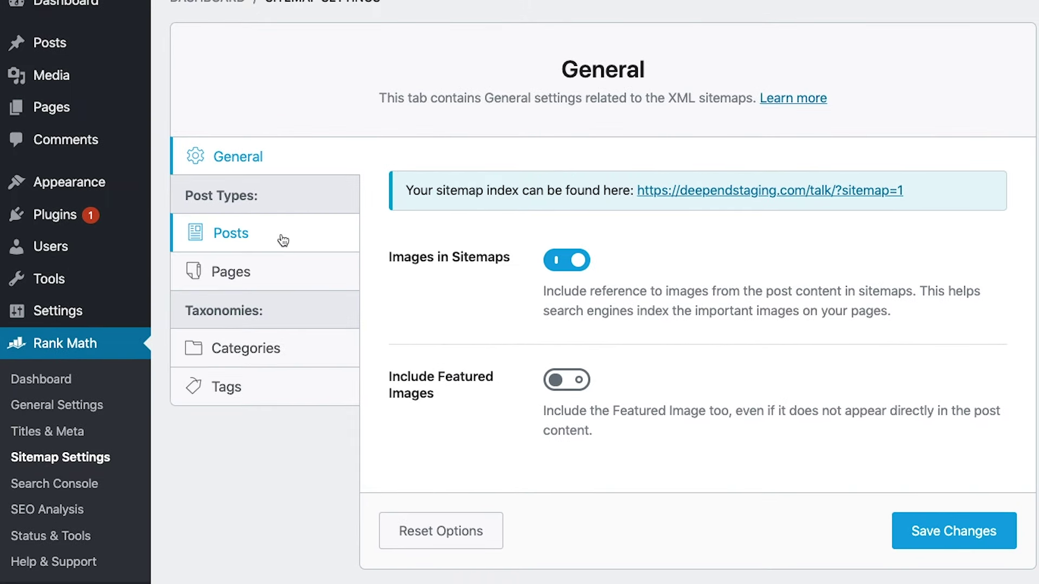
click(290, 268)
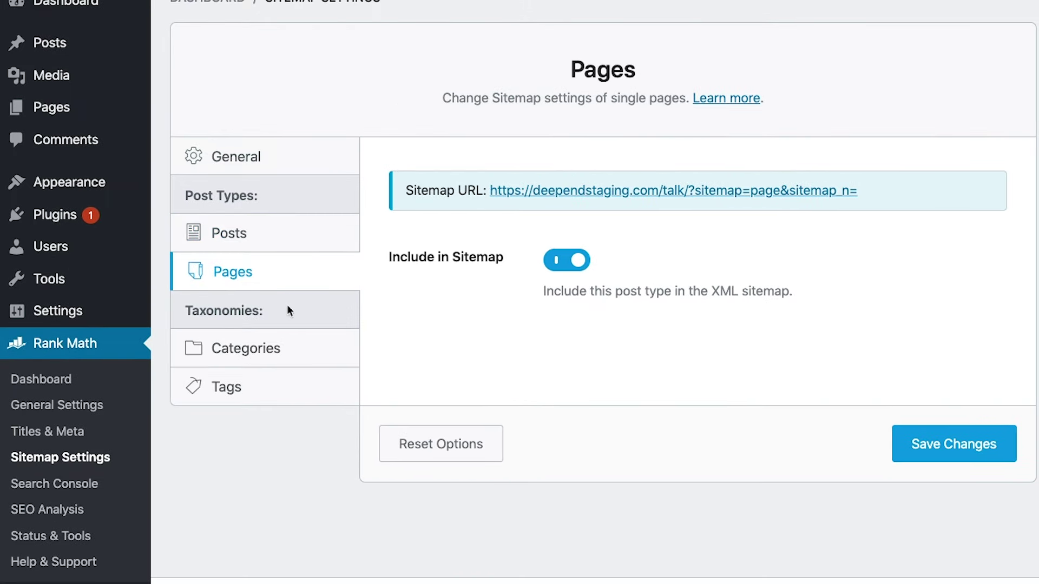
click(290, 348)
click(287, 381)
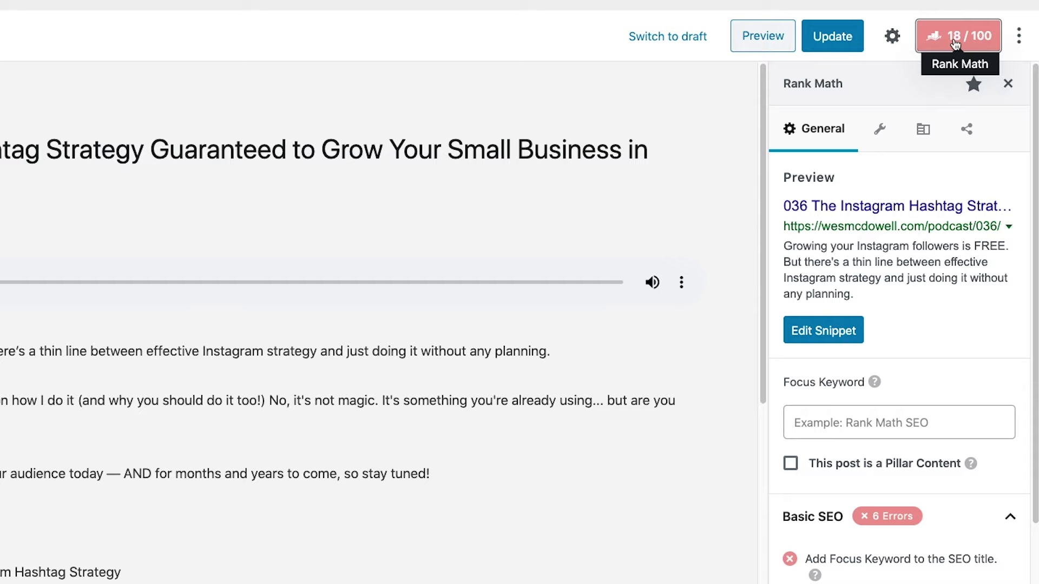
click(981, 44)
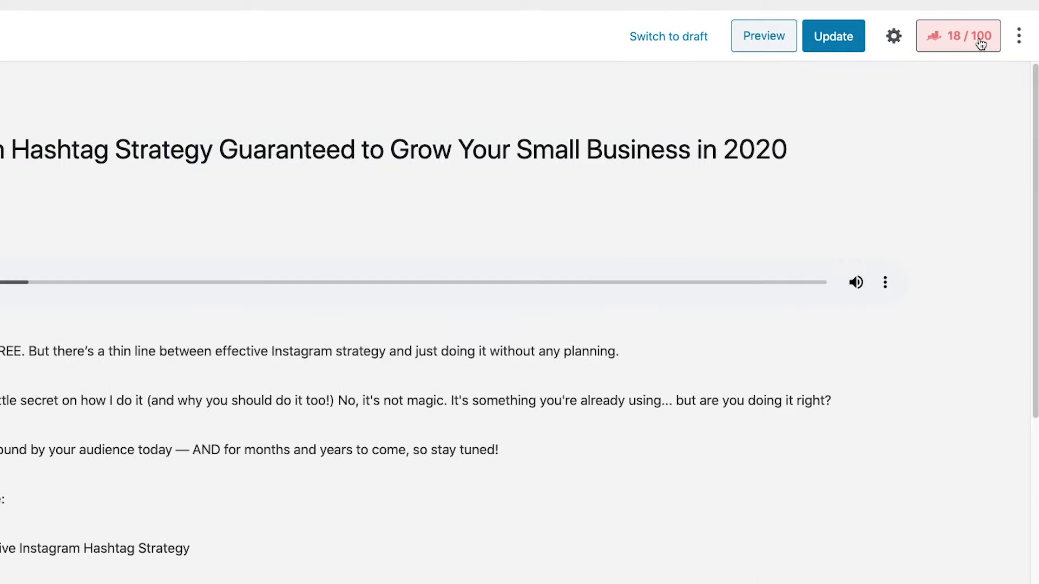
click(981, 44)
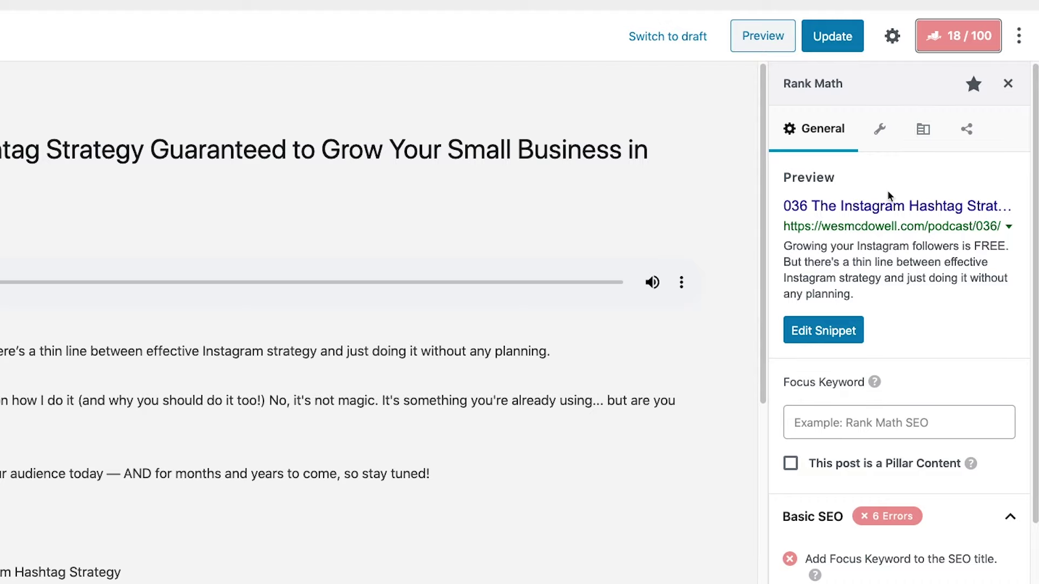
scroll(920, 383, down, 4)
scroll(920, 383, up, 4)
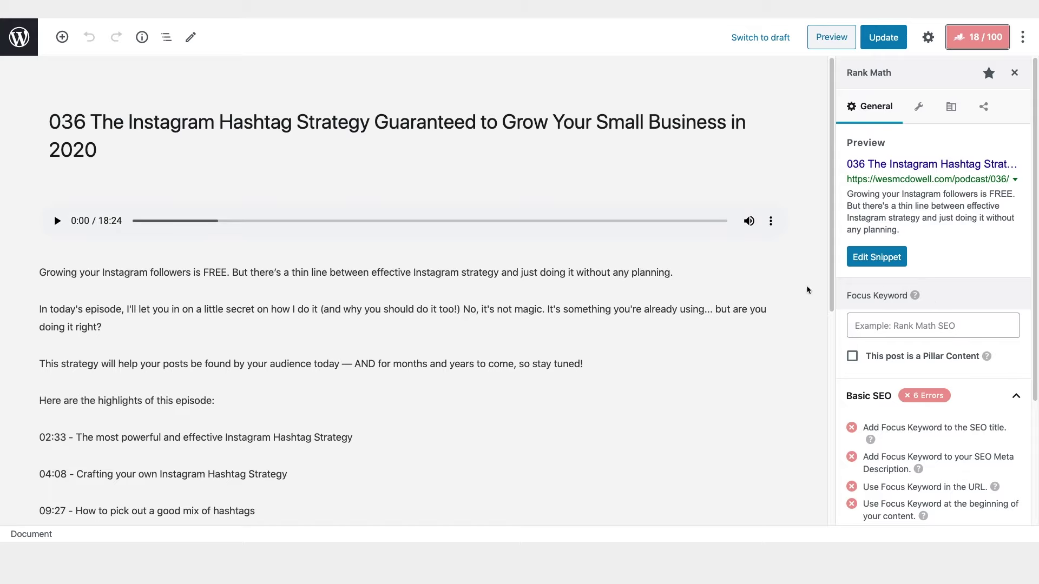
scroll(772, 275, down, 3)
scroll(772, 275, down, 3)
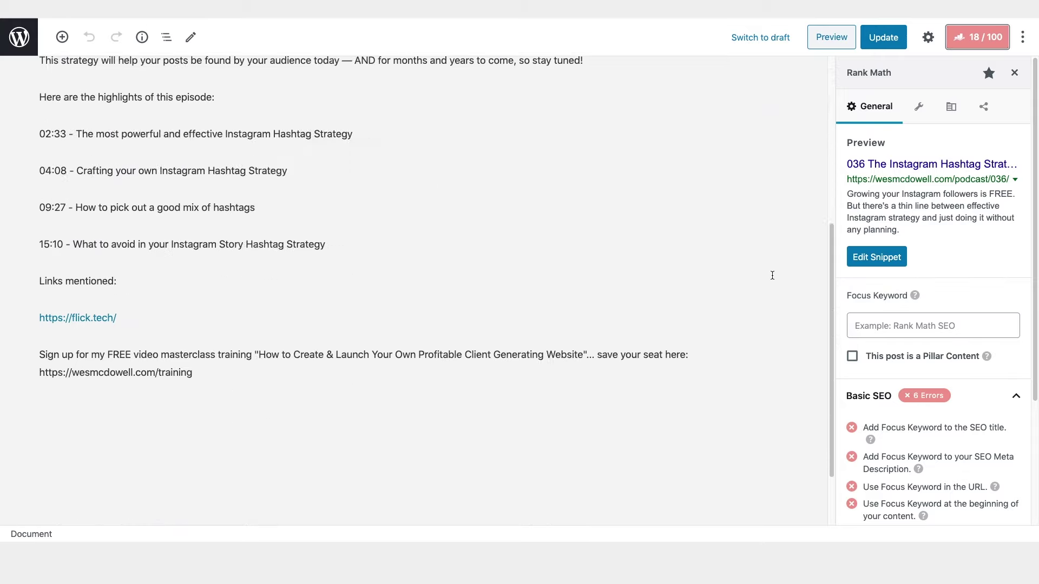
scroll(772, 276, up, 6)
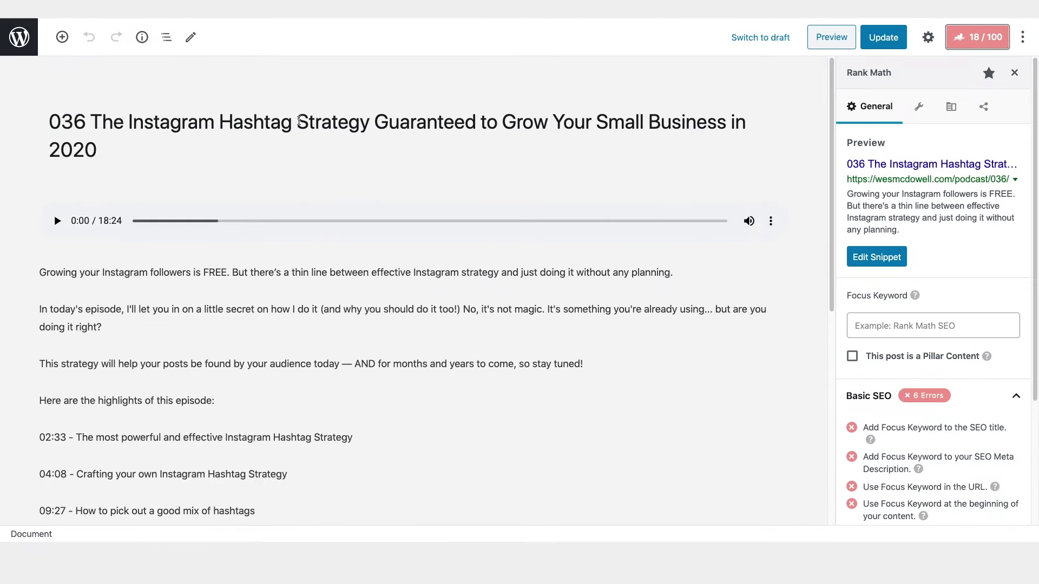
Enter 'instagram hashtag strategy' as the Rank Math focus keyword and accept the suggestion.
click(941, 327)
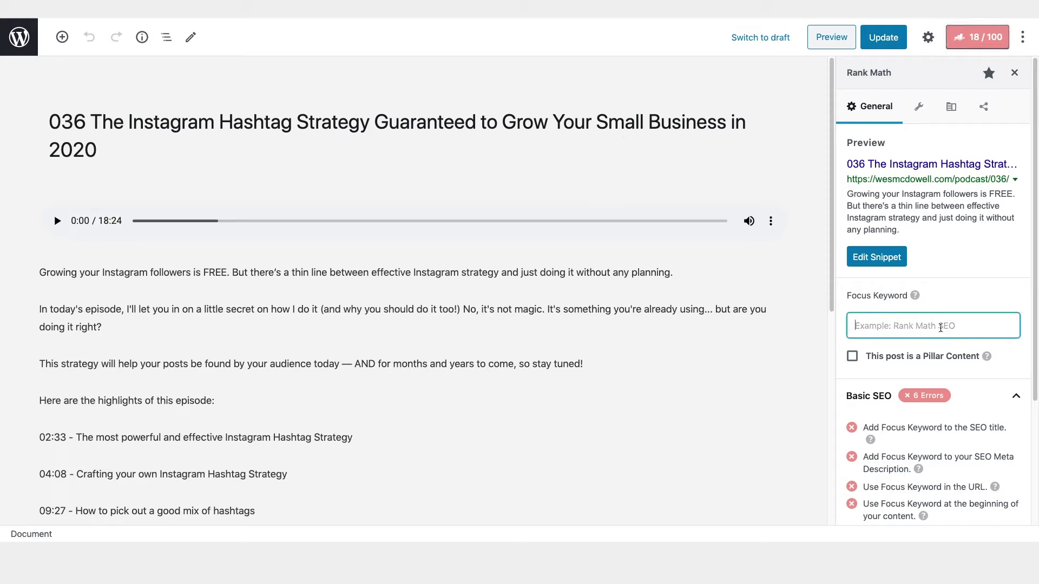
text(instagram hashtag strategy)
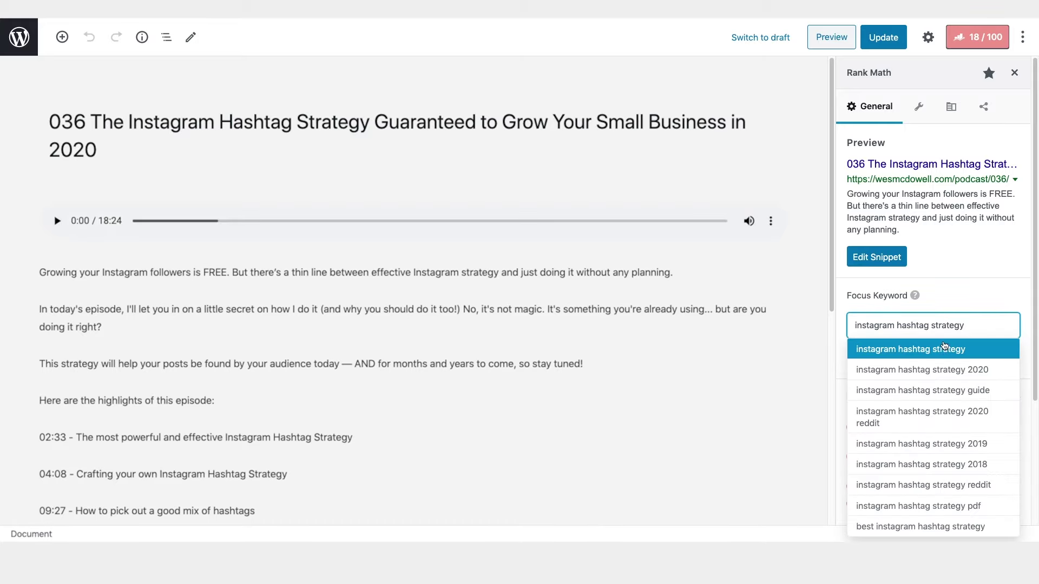
click(943, 357)
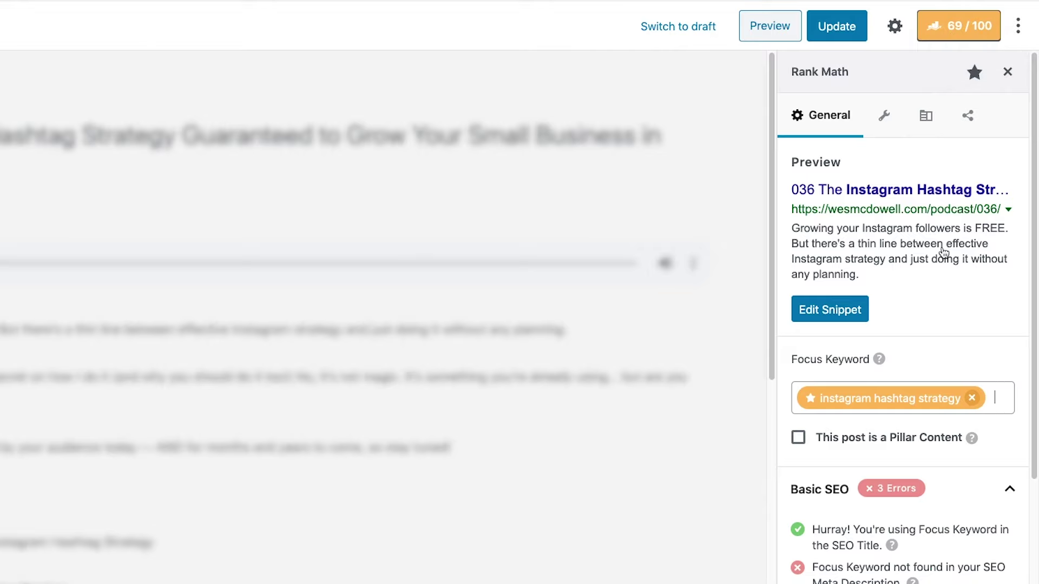
scroll(944, 258, down, 2)
scroll(942, 256, down, 5)
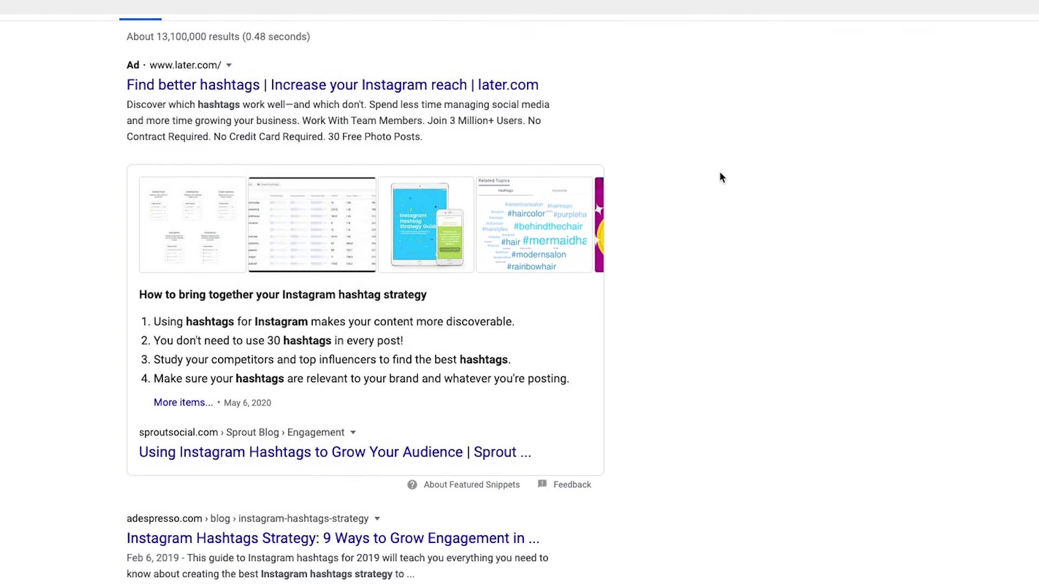
scroll(721, 173, down, 6)
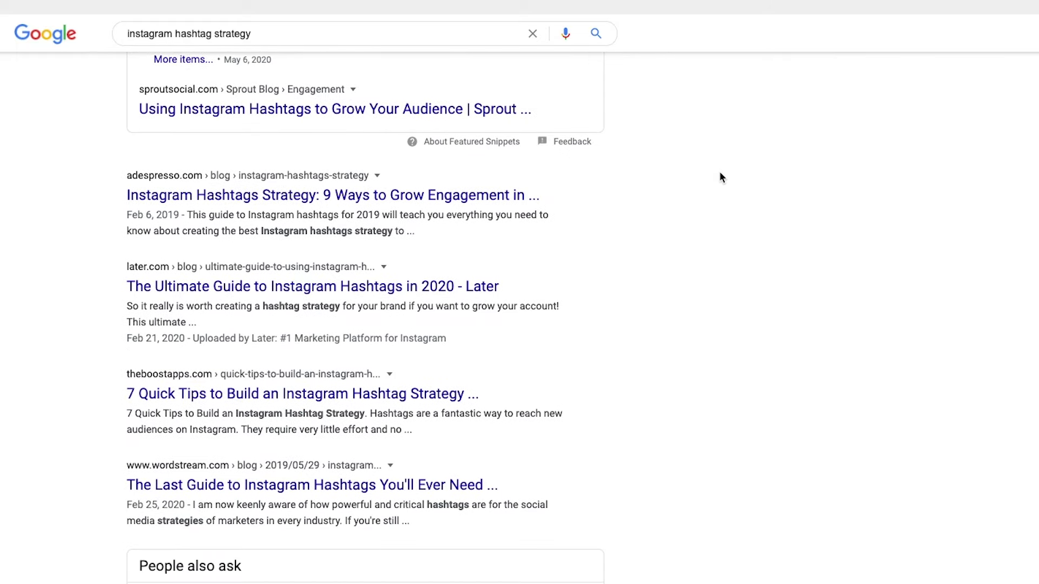
scroll(720, 173, down, 2)
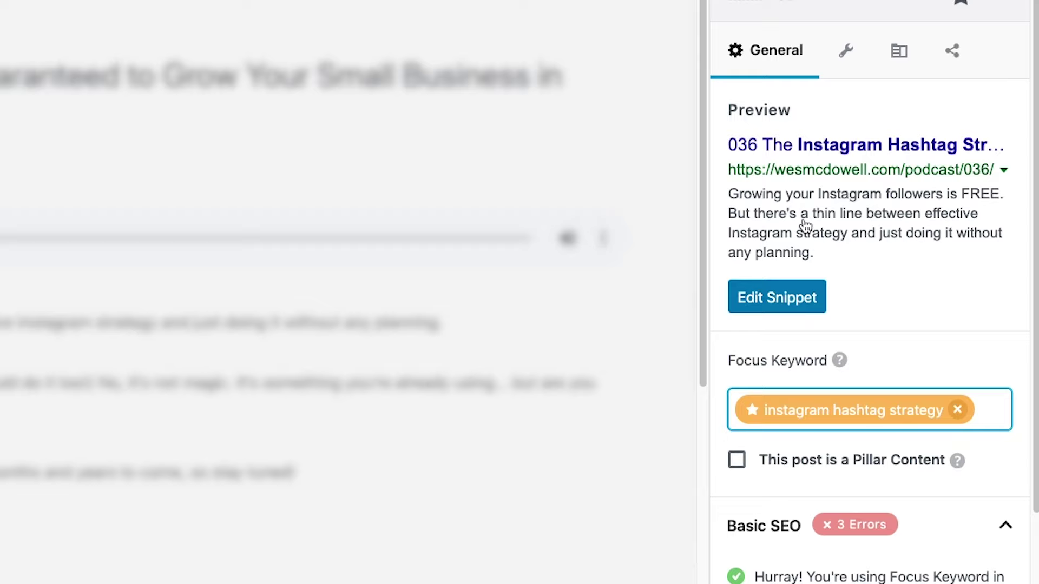
Replace the meta description with the new keyword-rich text, correcting 'Disocver' to 'Discover'.
click(771, 299)
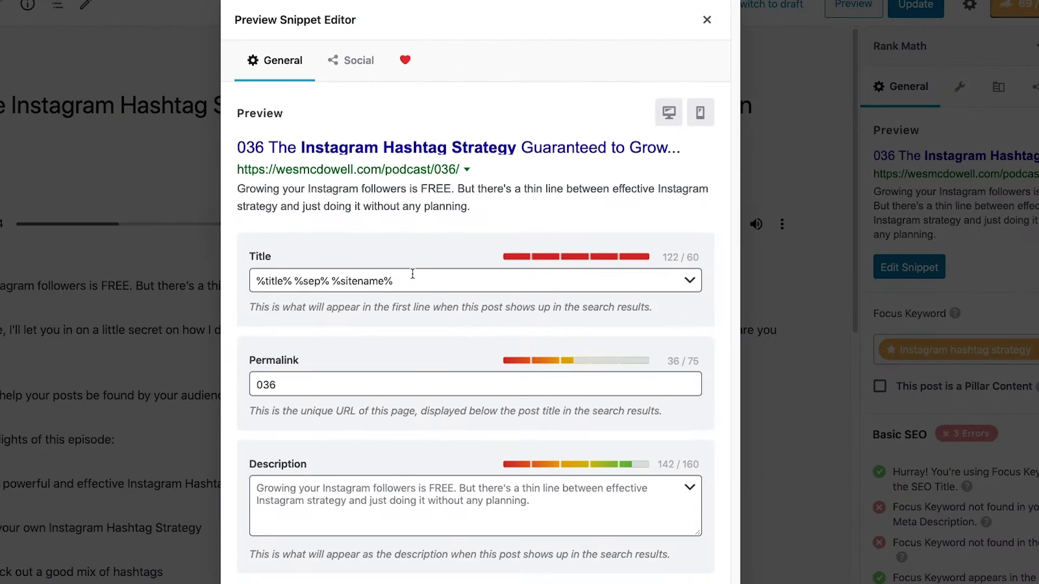
click(464, 496)
key(ctrl+a)
text(Disocver the Instagram hashtag strategy that's sure to win you more fo)
text(llowers, build trust and grow your online business this year.)
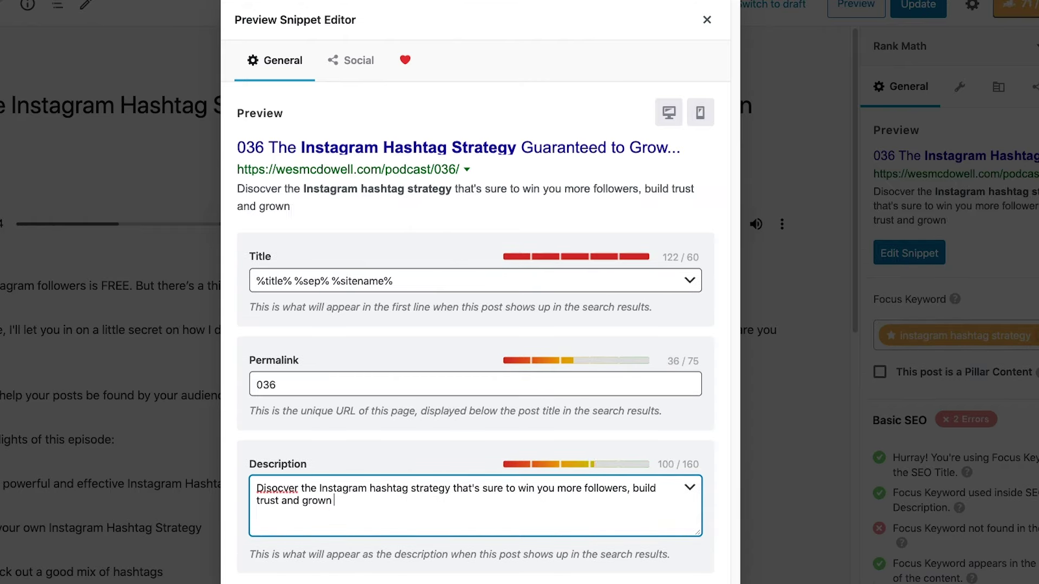
double_click(277, 488)
text(Discover)
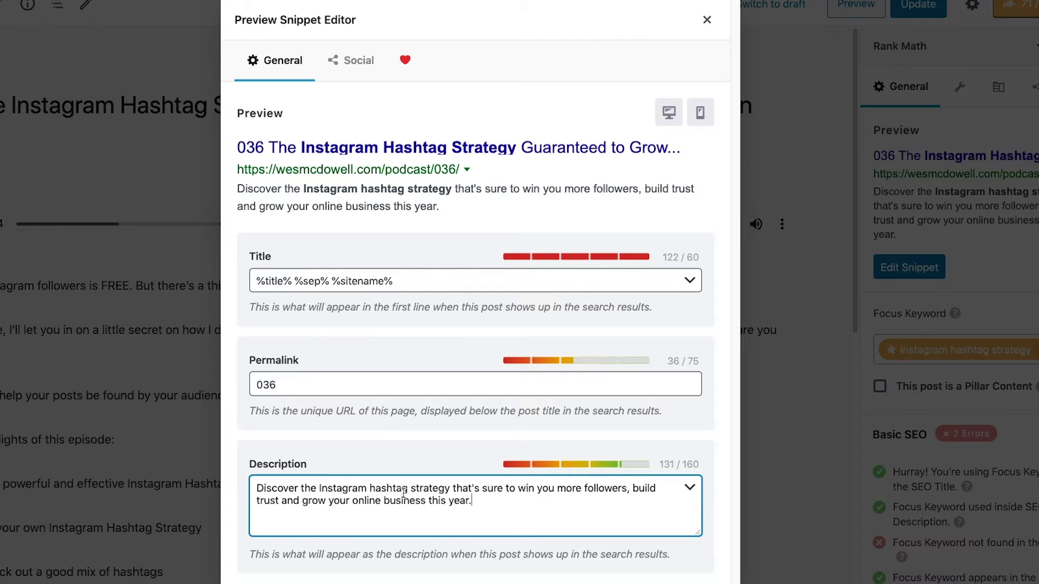
drag(319, 490, 451, 489)
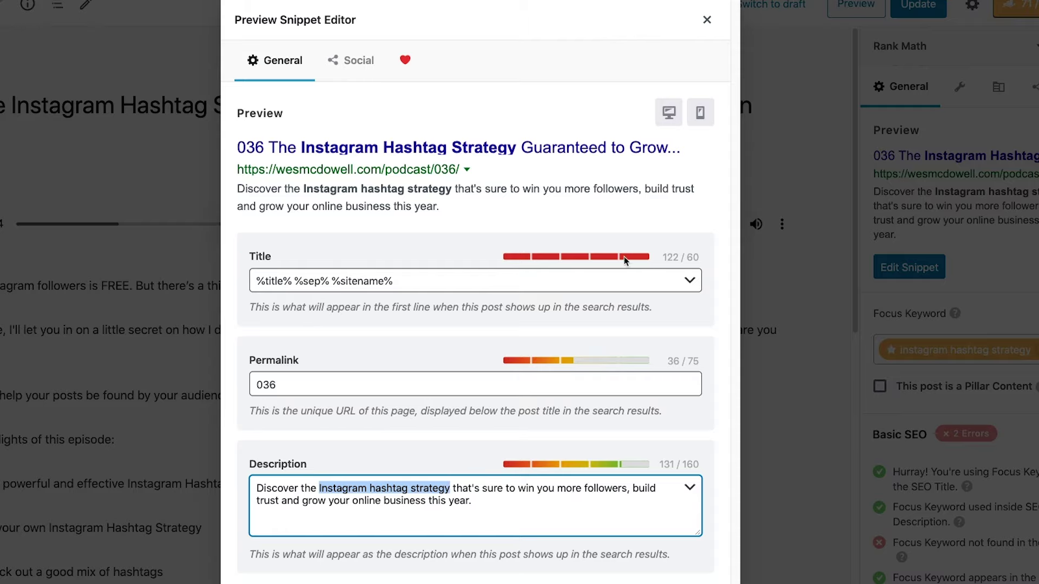
click(705, 21)
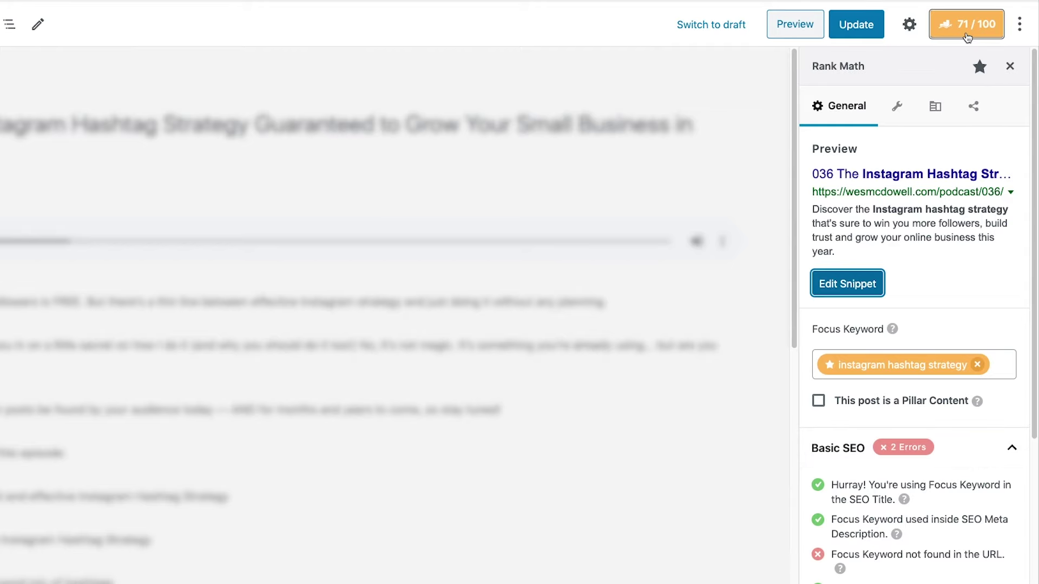
Change the permalink slug from '036' to 'instagram-hashtag-strategy' in the snippet editor.
scroll(895, 477, down, 2)
scroll(895, 478, down, 1)
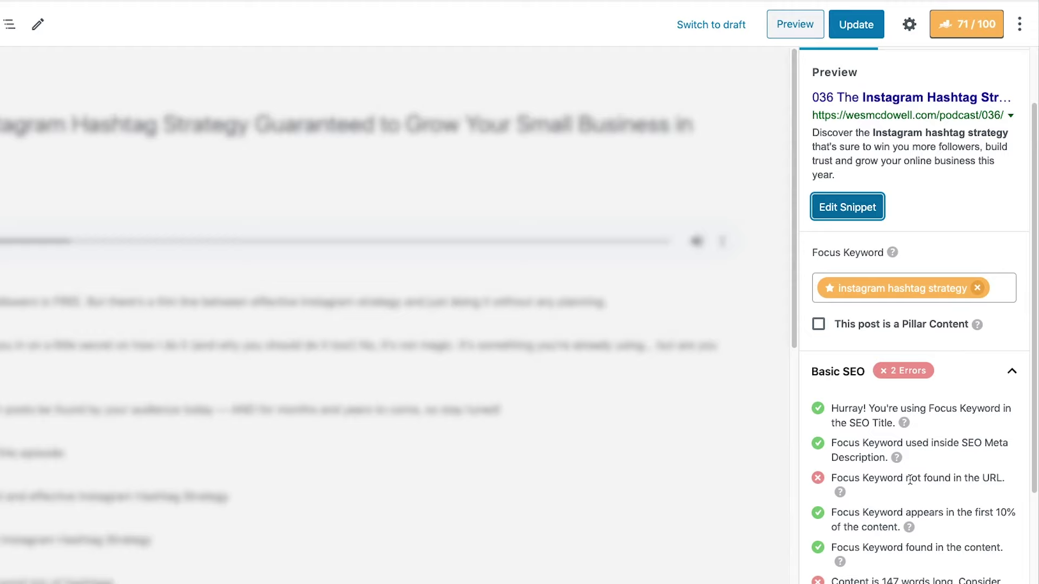
scroll(910, 479, up, 3)
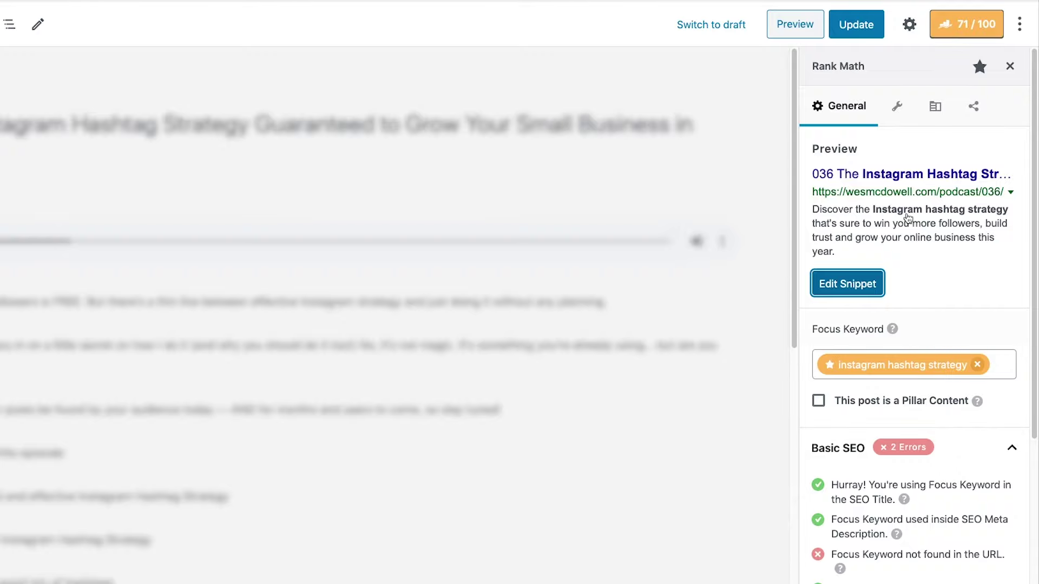
click(870, 283)
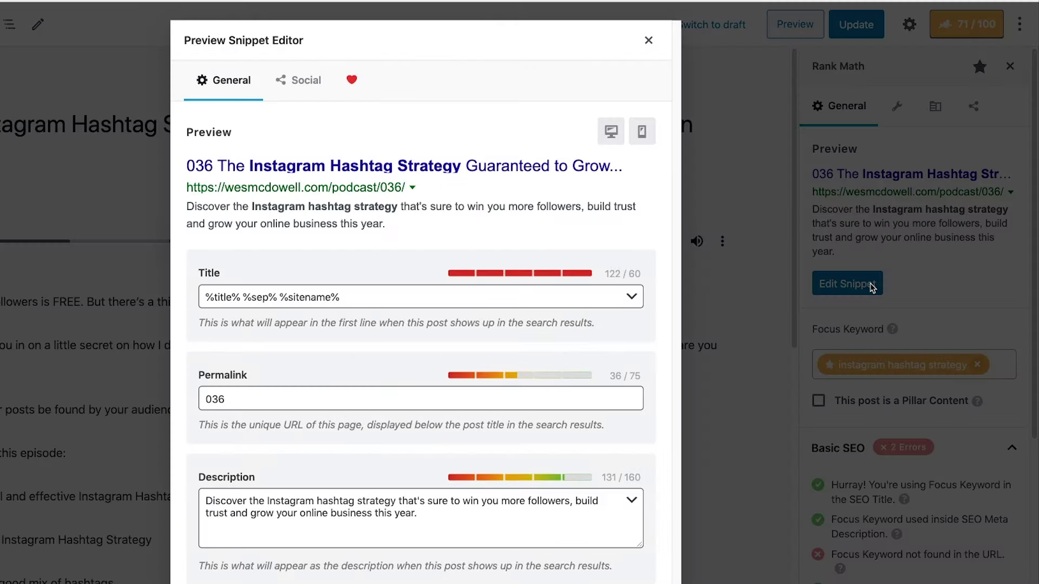
drag(308, 401, 133, 404)
text(instagram)
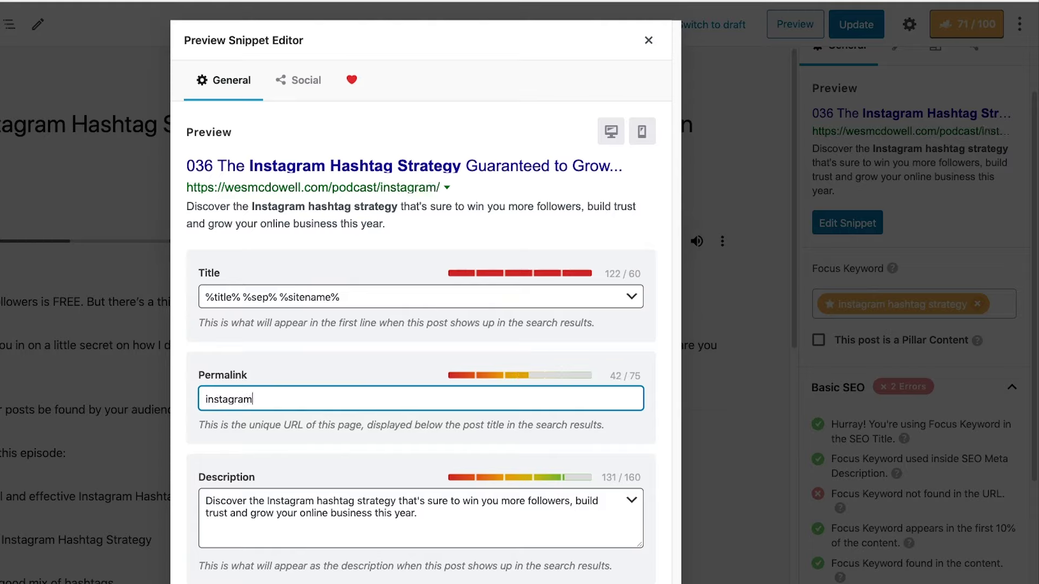
text(-hashtag-strategy)
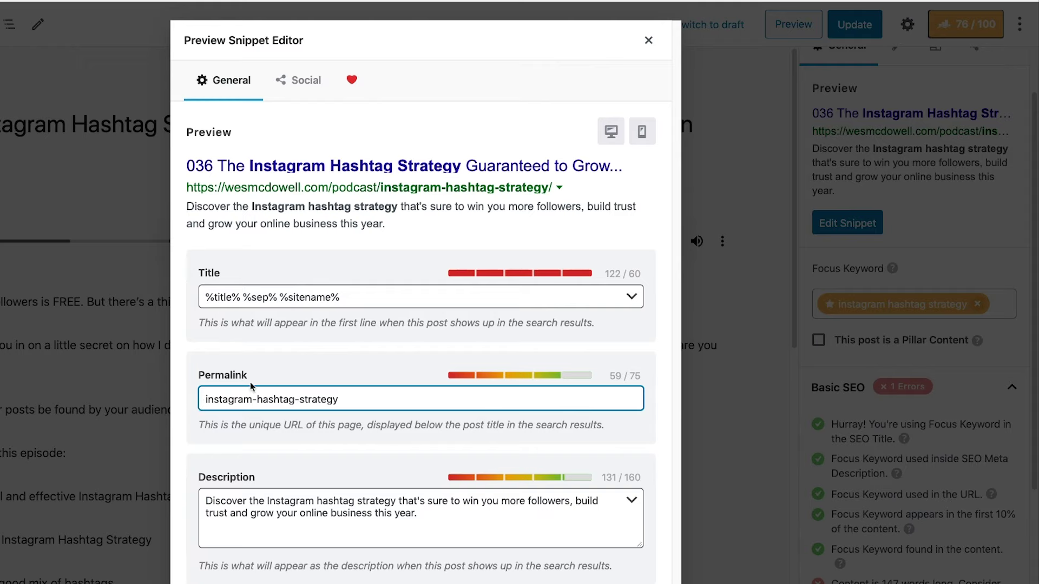
click(652, 42)
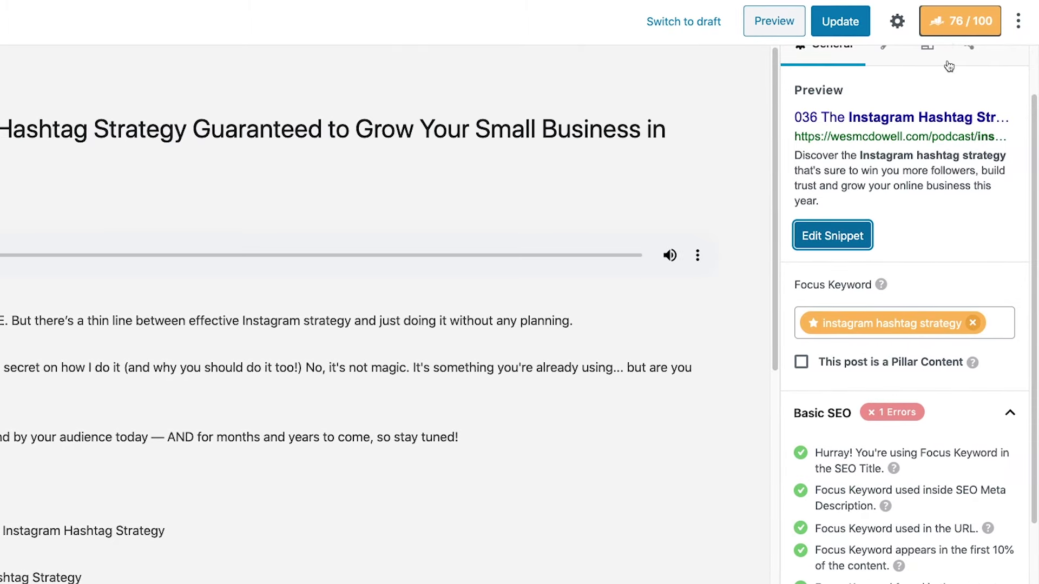
scroll(886, 457, down, 2)
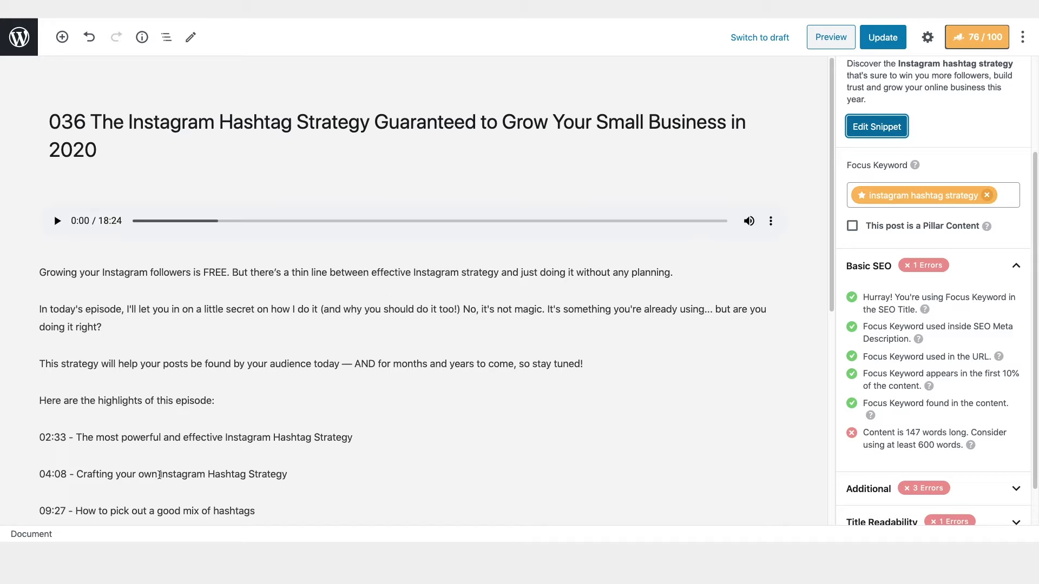
drag(160, 474, 292, 474)
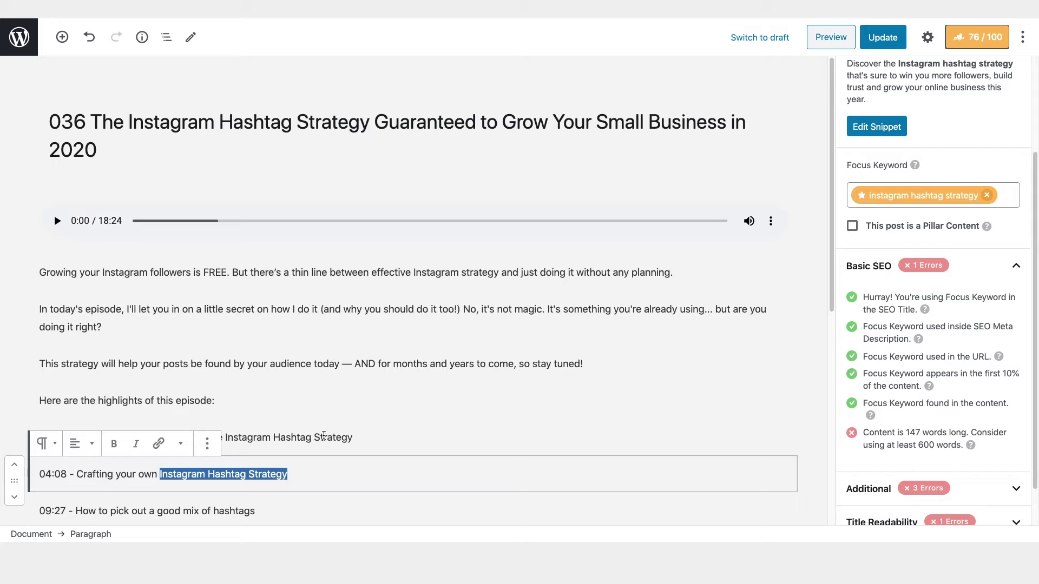
click(470, 311)
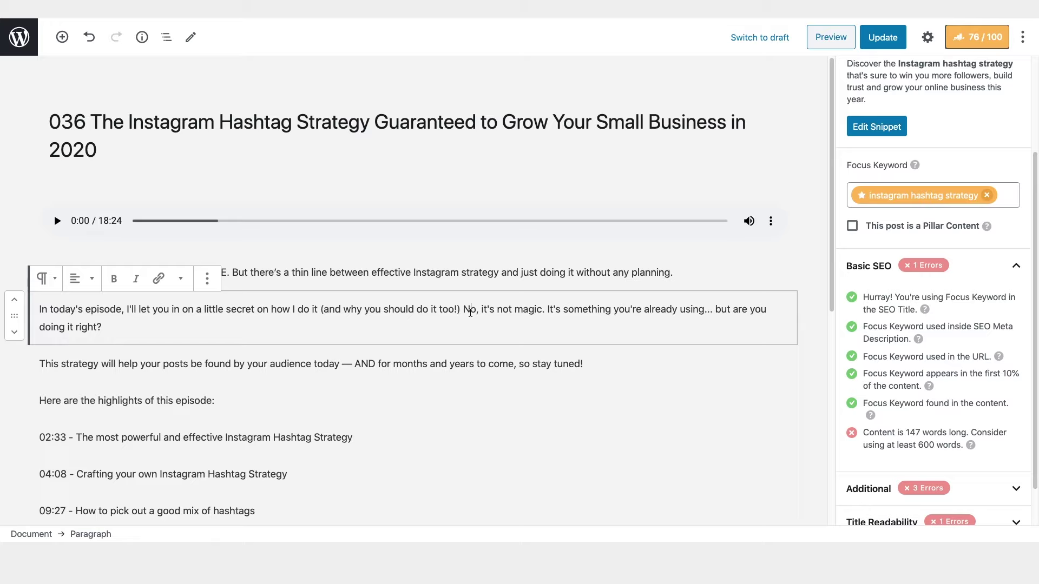
scroll(869, 330, down, 2)
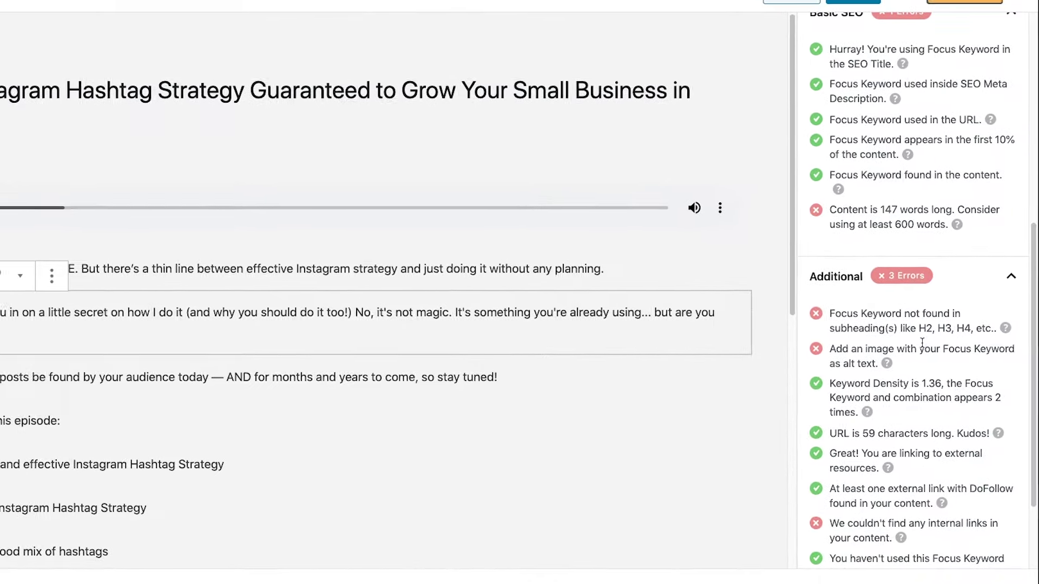
click(304, 193)
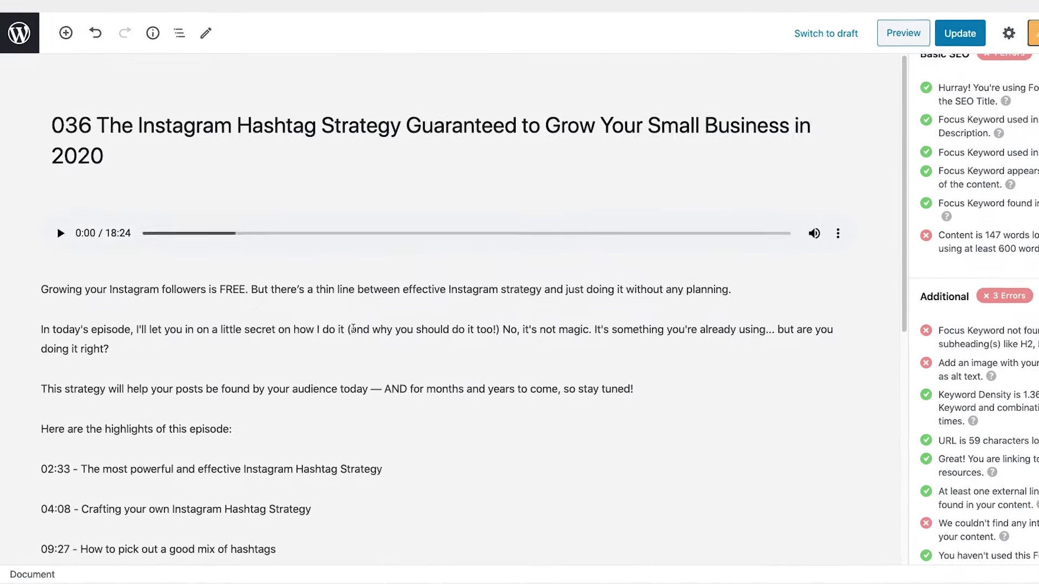
Insert the H2 heading 'The Instagram hashtag strategy that I recommend' above 'Links mentioned:'.
click(72, 32)
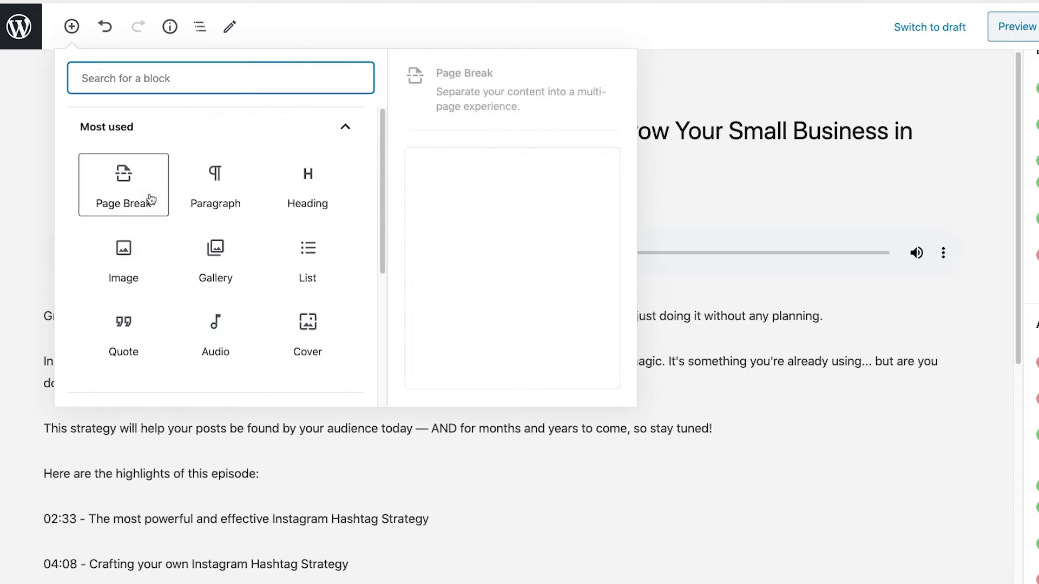
click(301, 190)
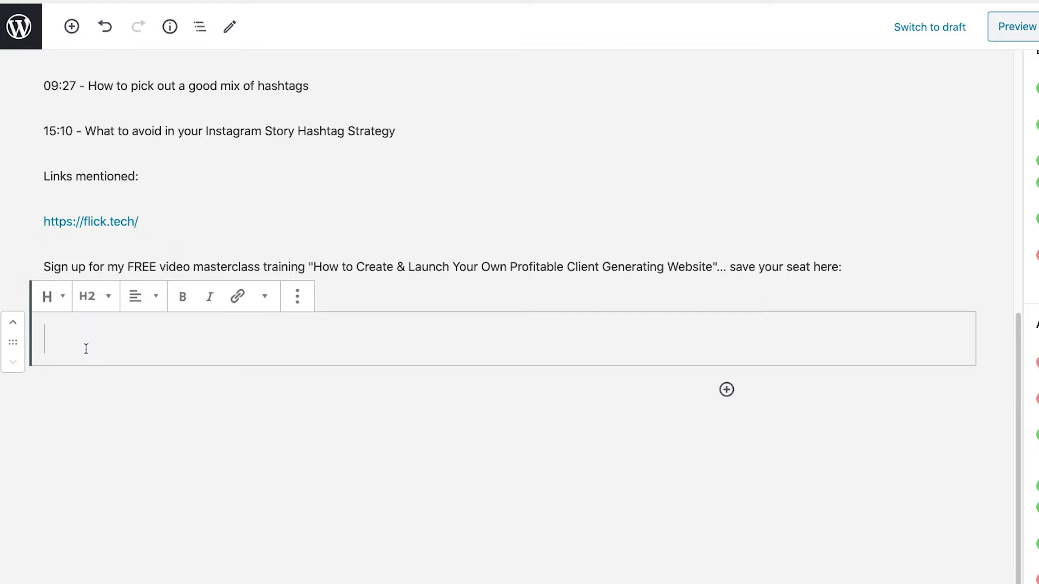
text(Instagram hashtag s)
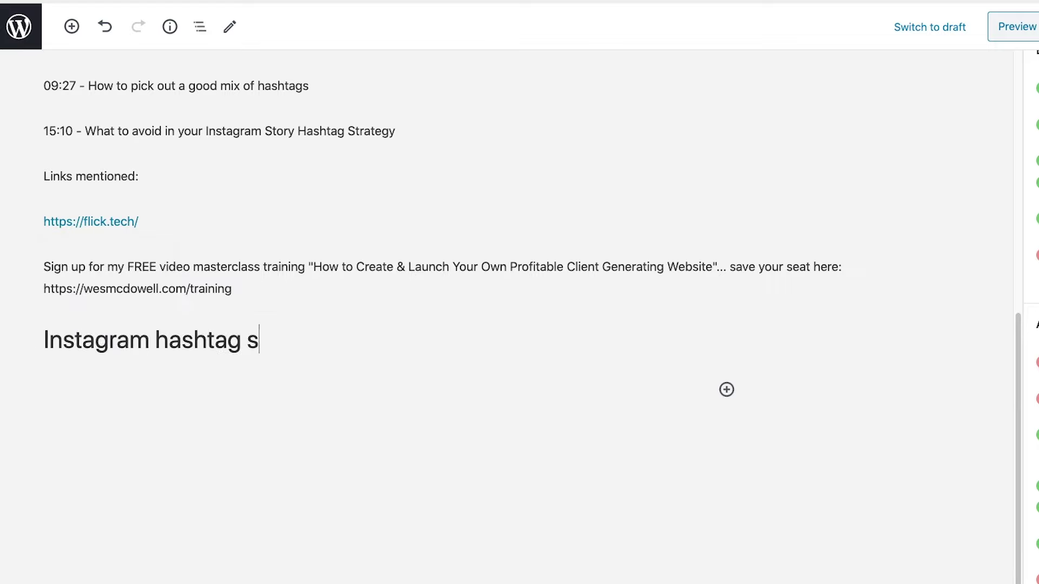
text(trategy that I recommend)
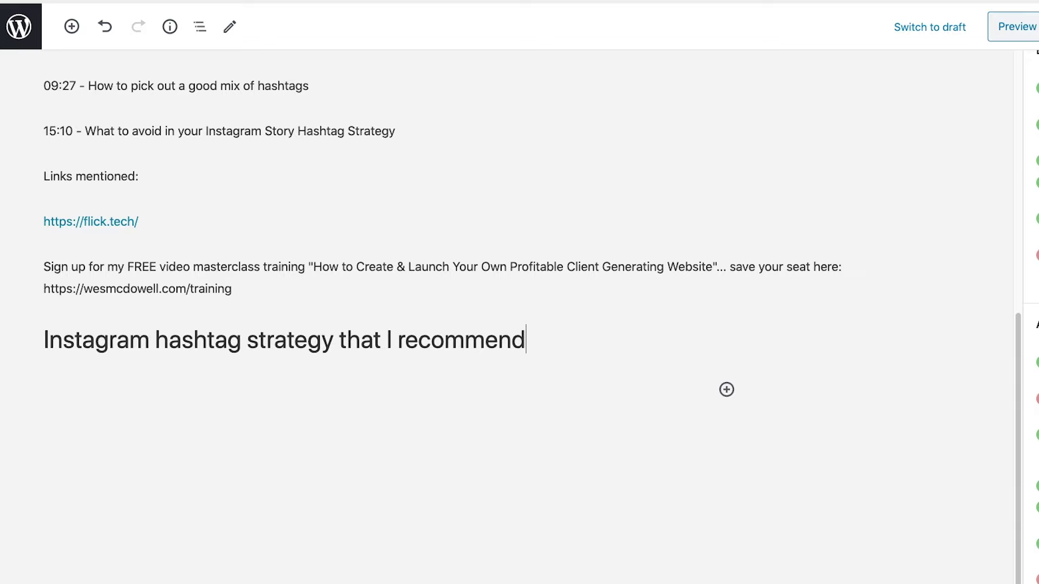
key(Home)
text(The)
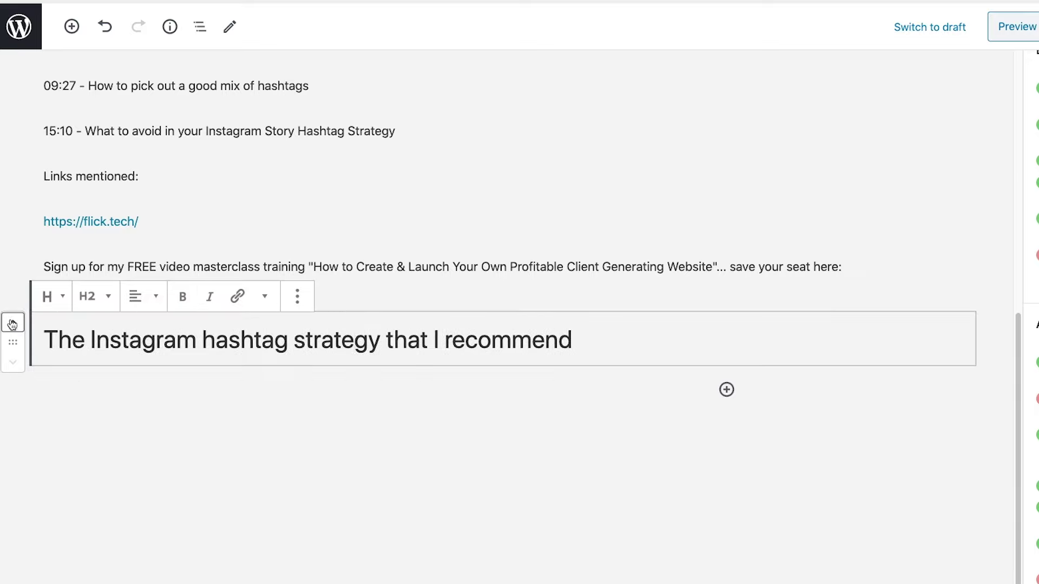
drag(12, 341, 19, 143)
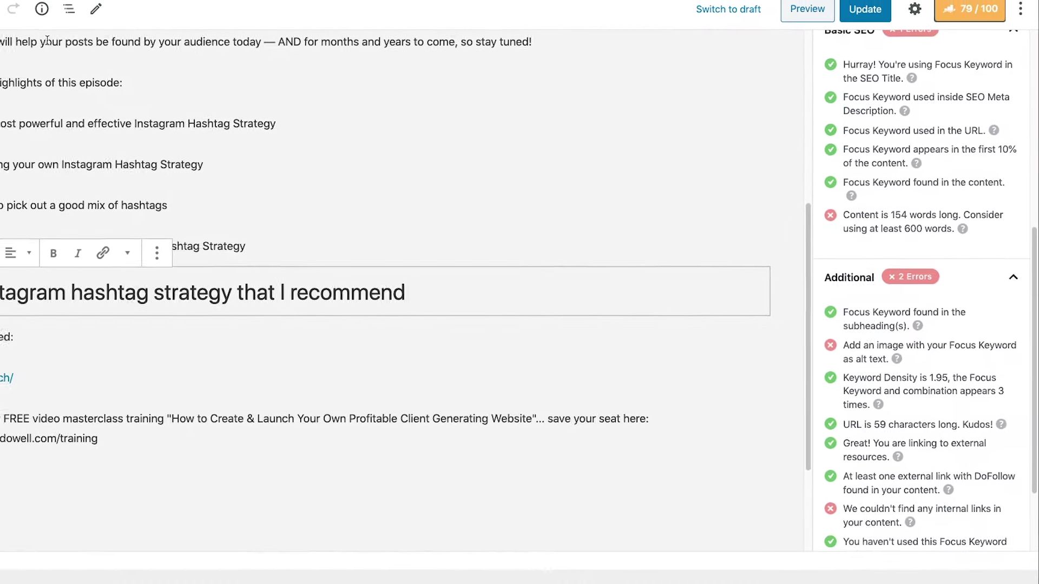
Insert the neon hashtag photo USE-036_2.jpg from the Media Library below the new heading.
click(62, 37)
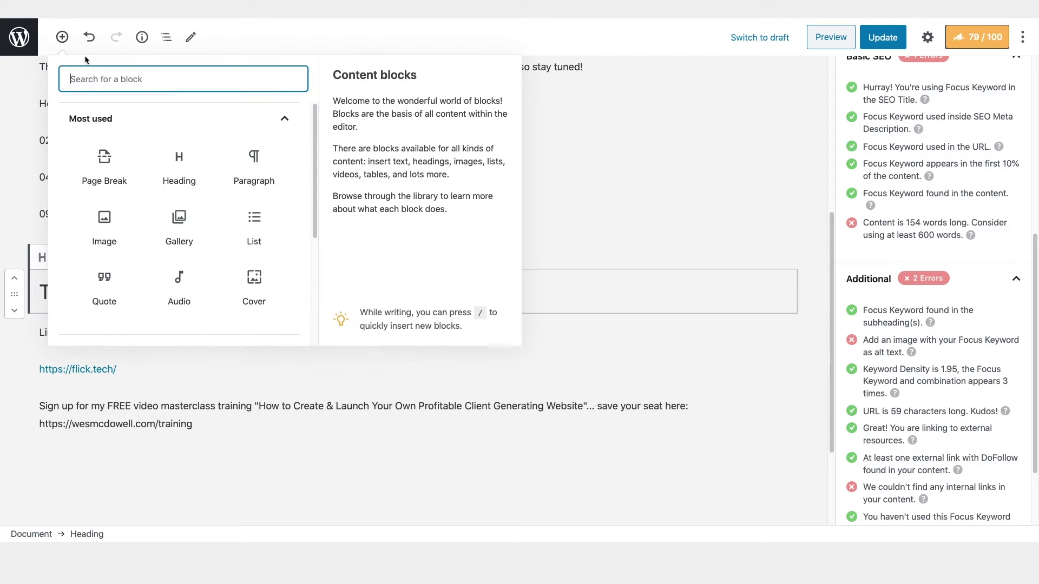
click(104, 227)
click(128, 414)
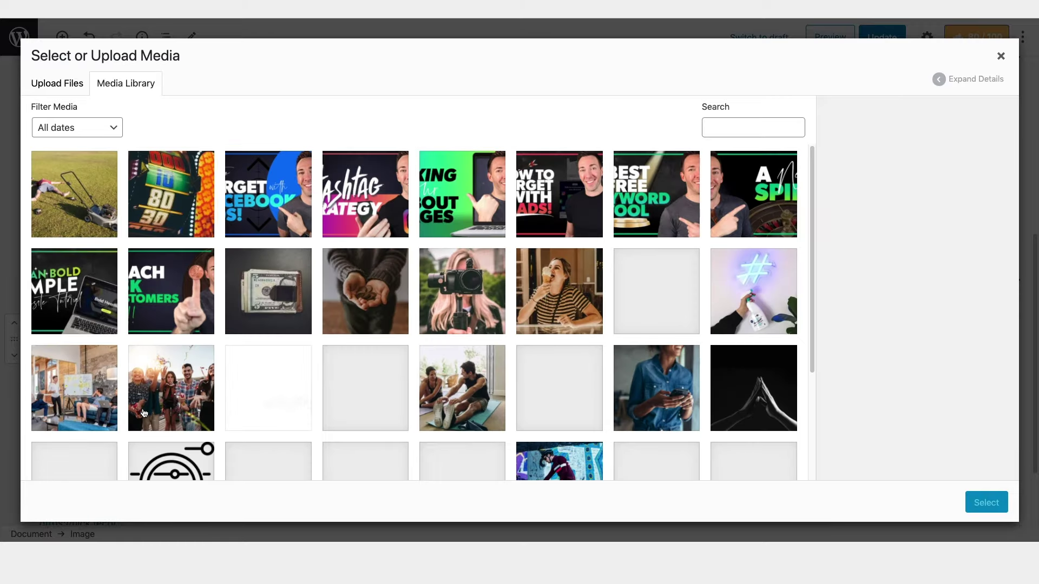
click(754, 290)
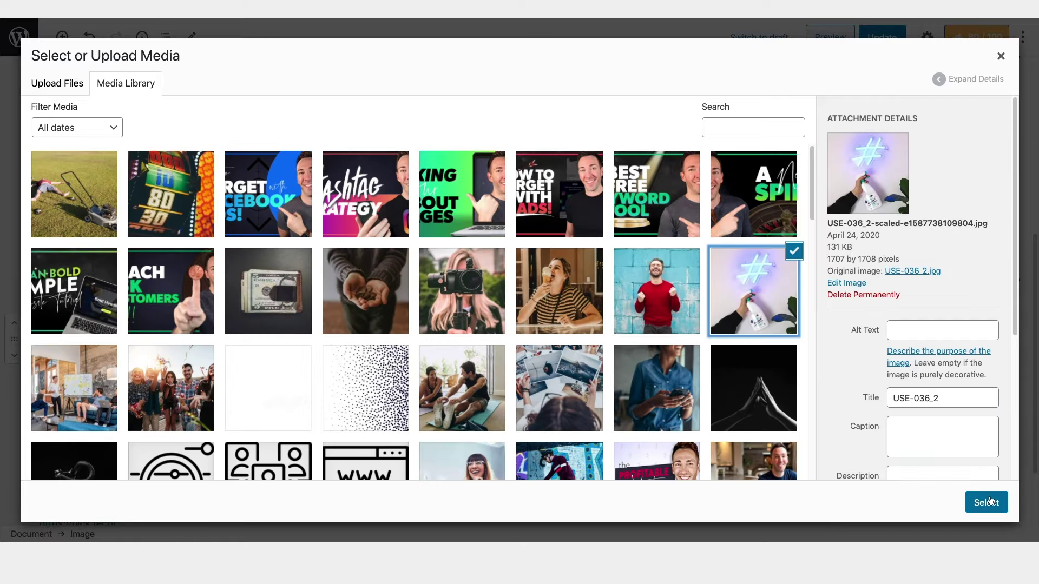
click(988, 503)
Drag the image's bottom resize handle up to shrink it to a smaller square.
scroll(435, 365, down, 5)
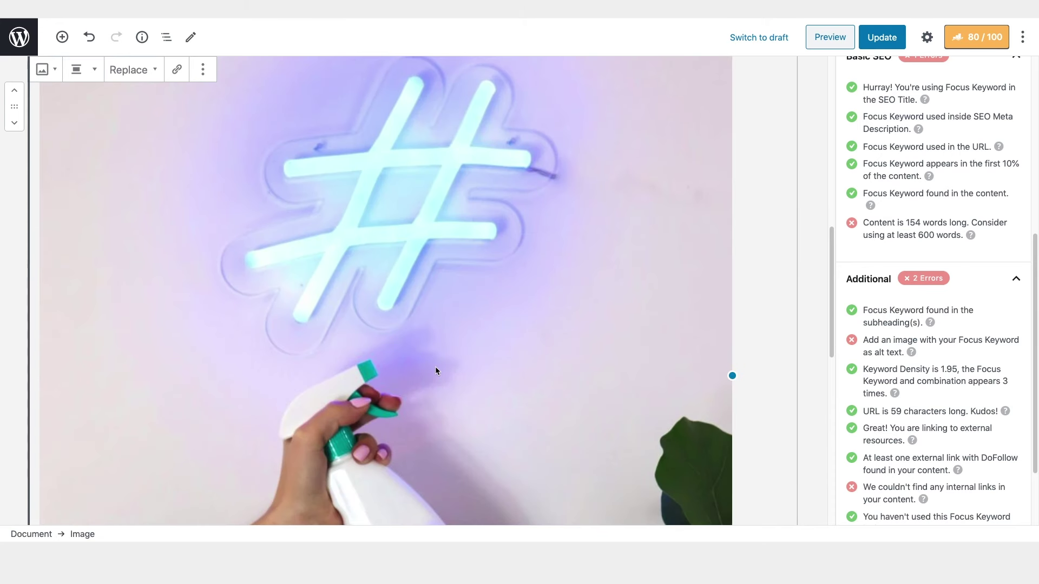
scroll(436, 366, down, 5)
drag(384, 427, 217, 239)
scroll(211, 178, up, 3)
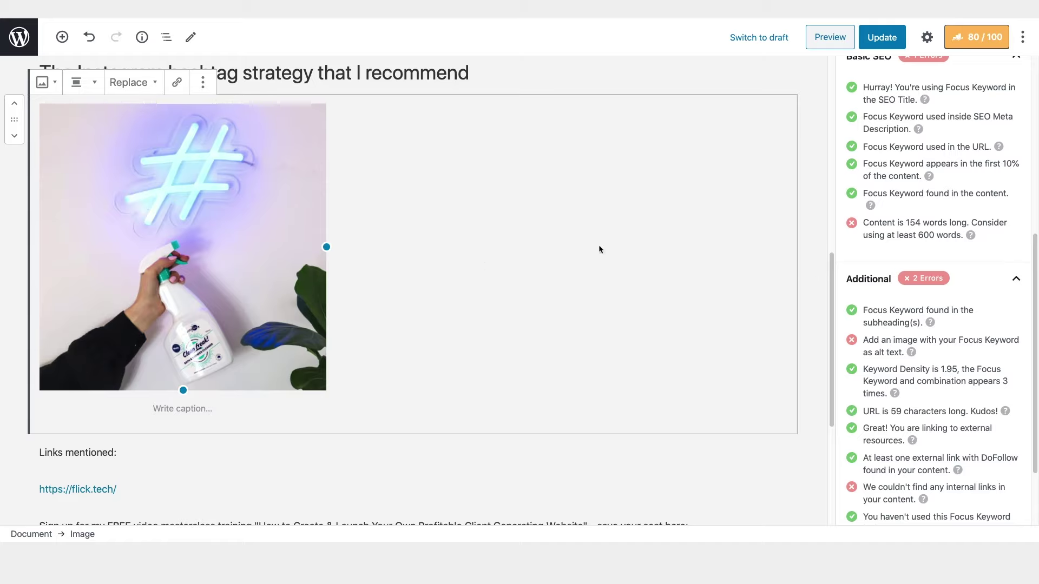
Set the image's alt text to 'instagram hashtag strategy' in the block settings.
click(203, 82)
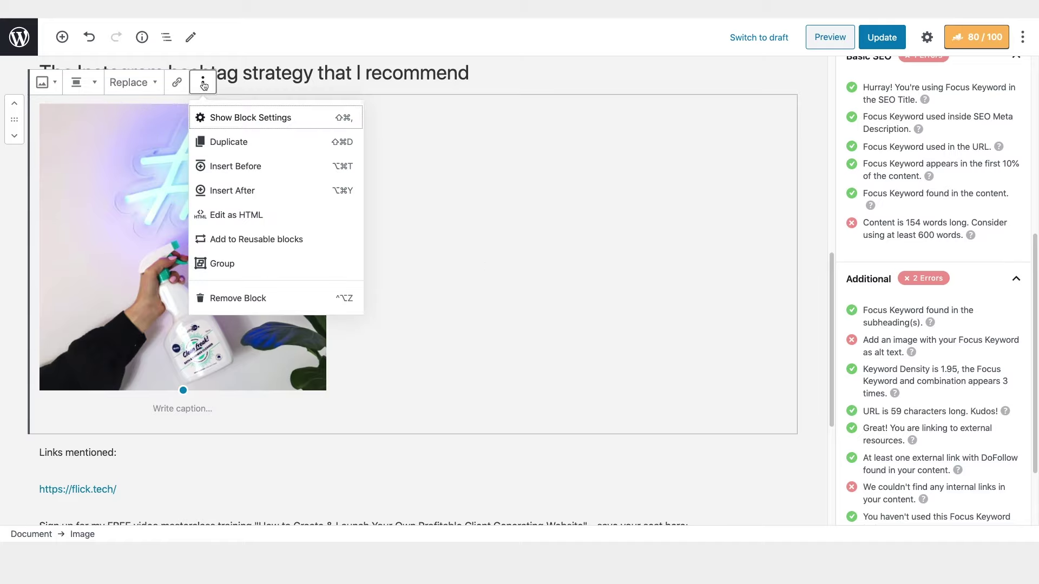
click(237, 121)
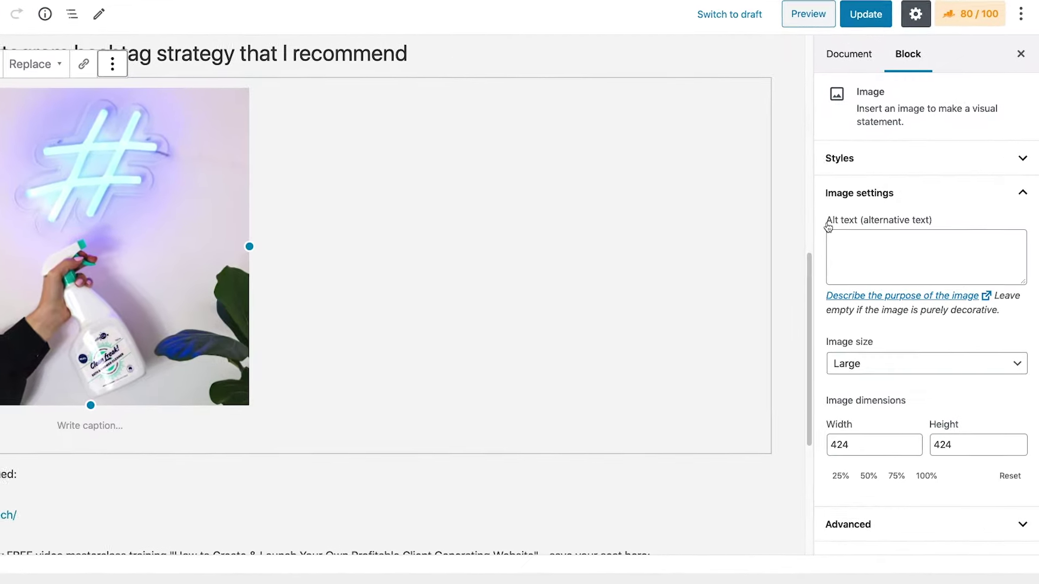
click(887, 255)
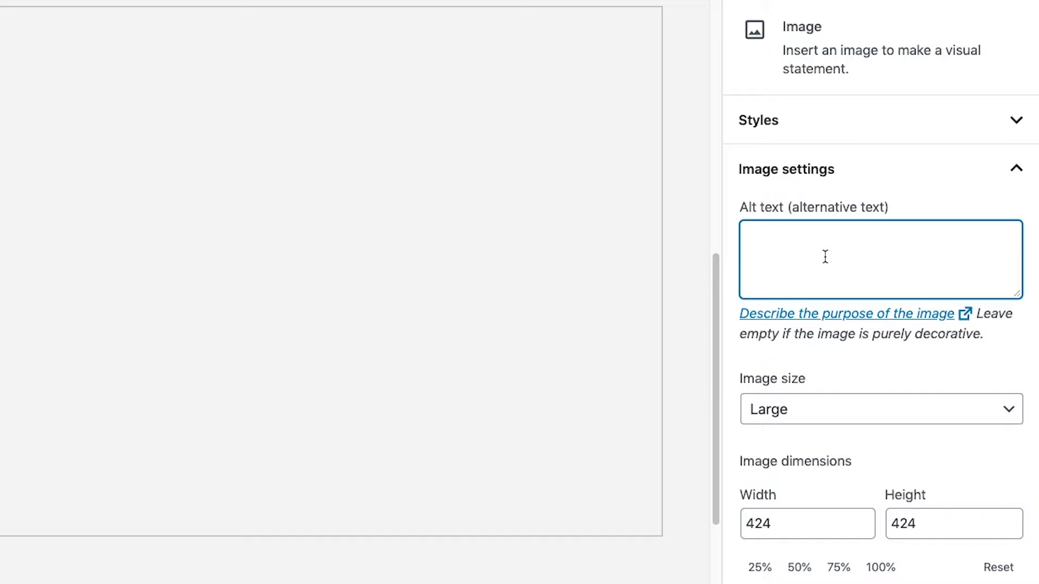
text(instagram hashtag strategy)
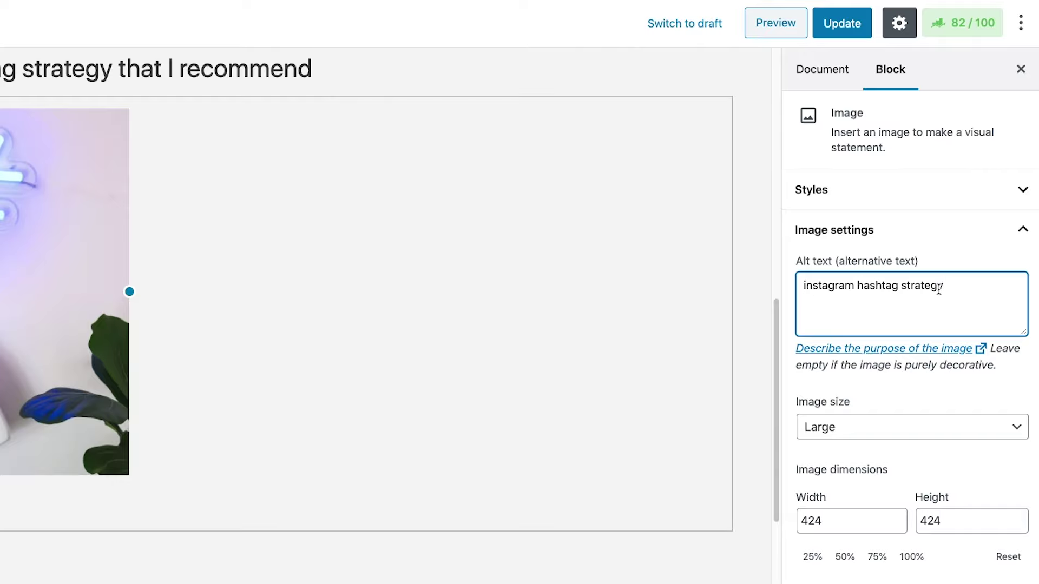
Review Rank Math's Additional checks, now showing a score of 82/100.
click(958, 30)
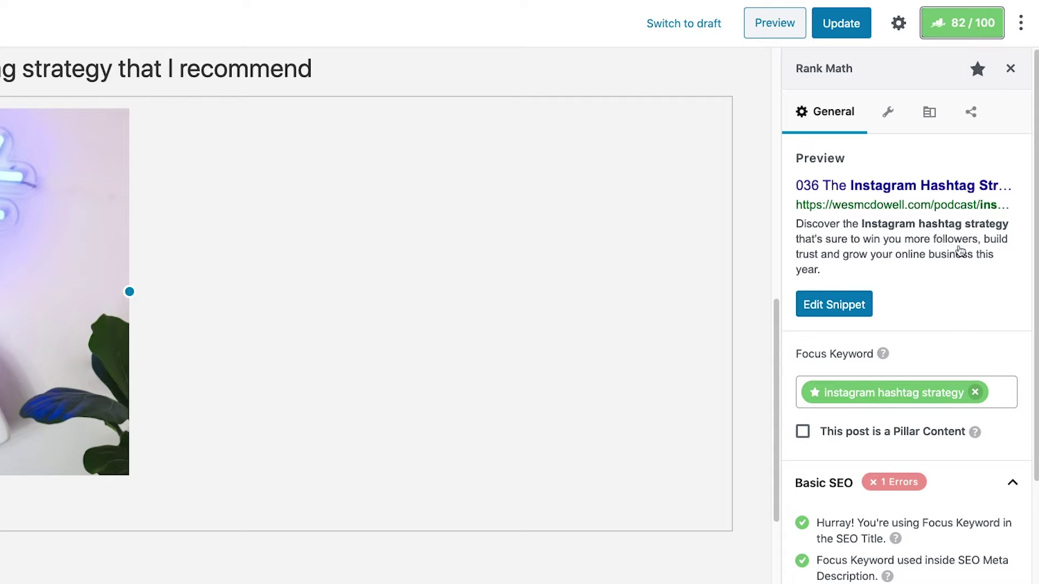
scroll(952, 324, down, 3)
scroll(888, 412, down, 3)
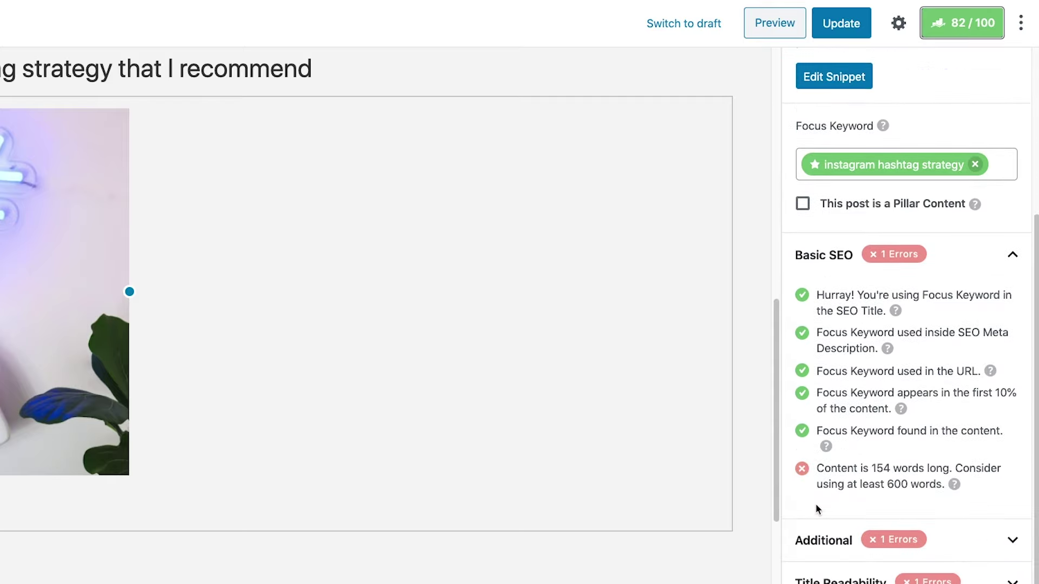
click(825, 538)
scroll(863, 399, down, 2)
scroll(862, 399, down, 5)
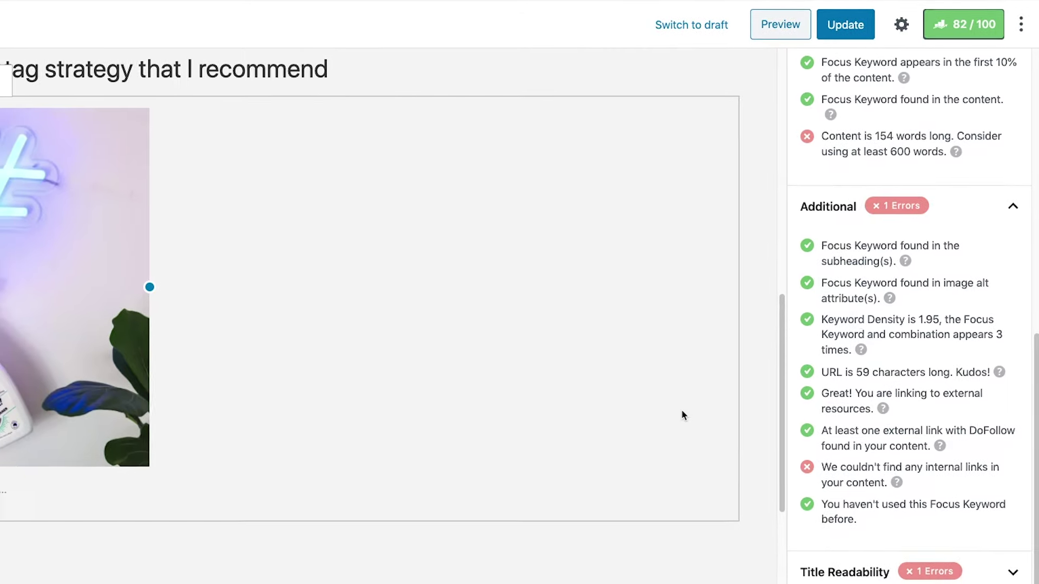
scroll(681, 412, down, 5)
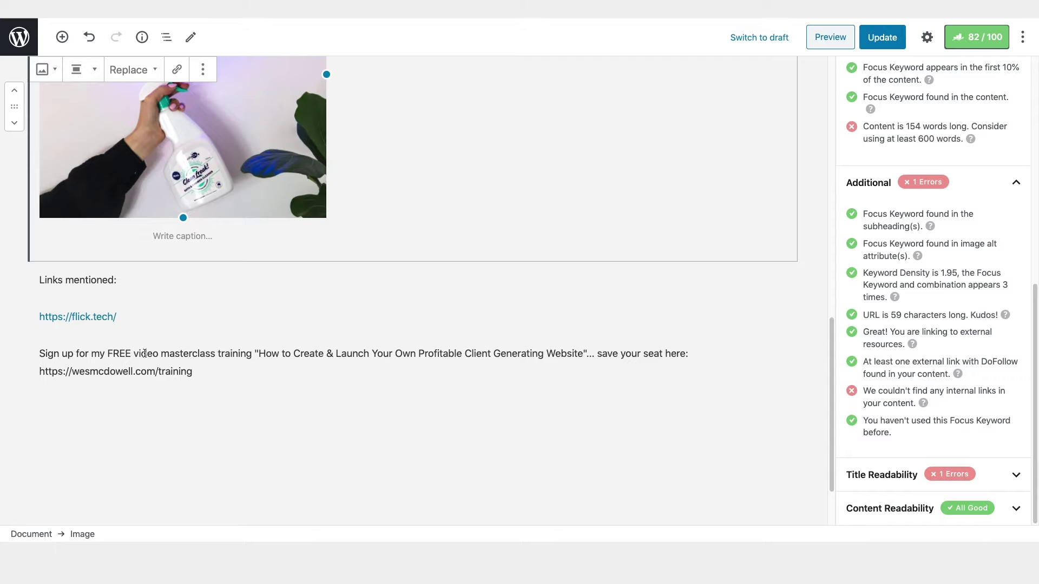
Highlight 'Sign up for my FREE video masterclass training' in the masterclass sign-up paragraph.
click(36, 352)
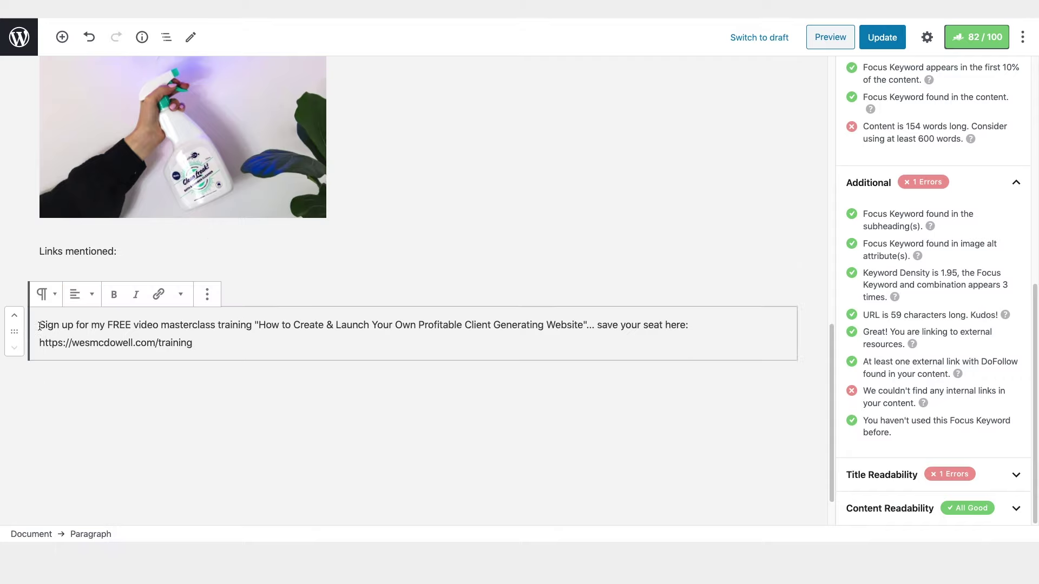
drag(40, 326, 249, 327)
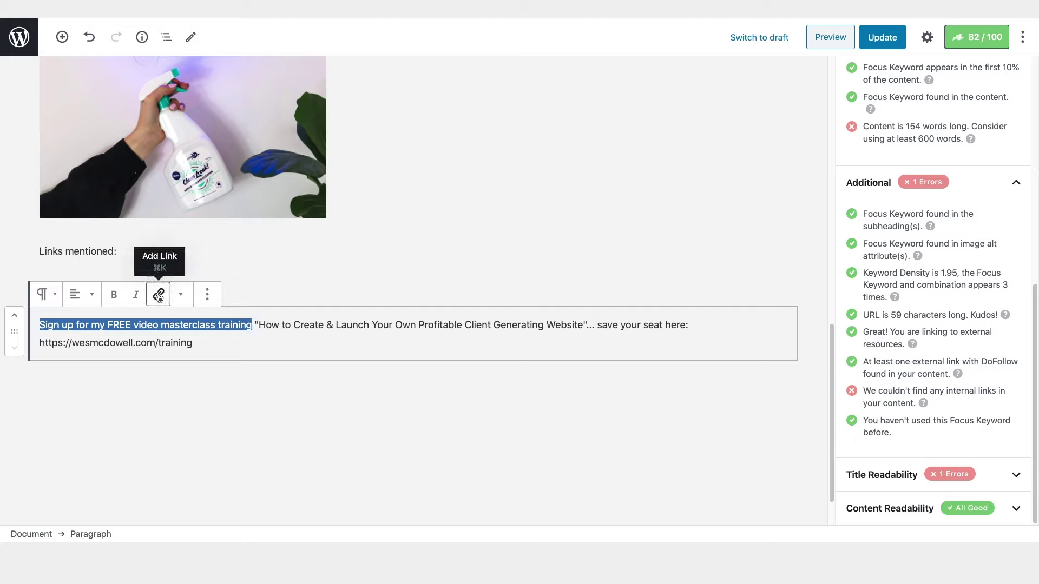